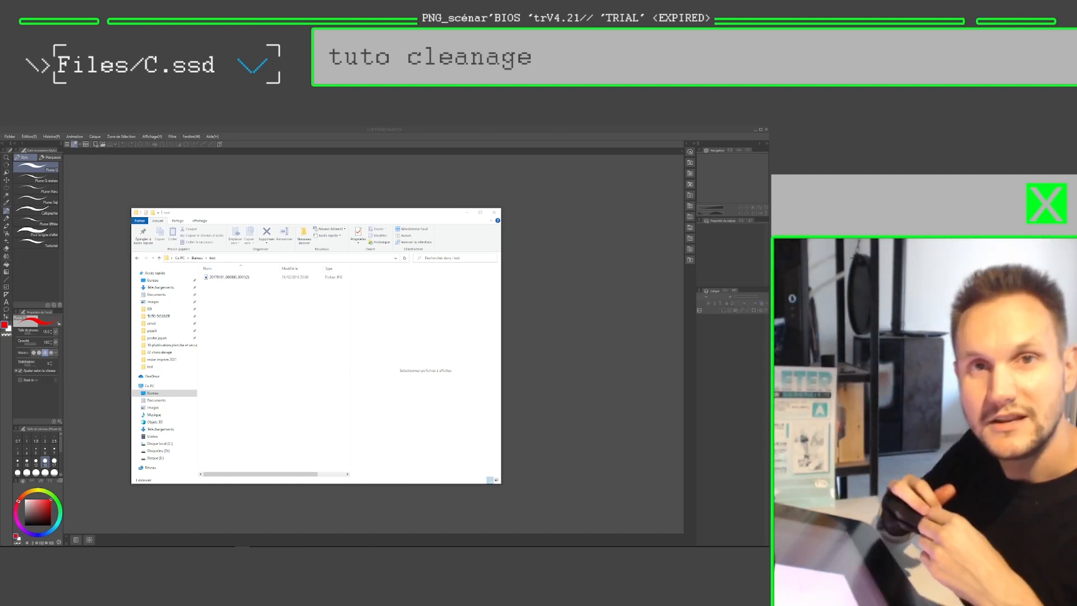
Step: Create a multi-page comic document from the B4 colour (350 ppi) preset and open its last page
click(170, 197)
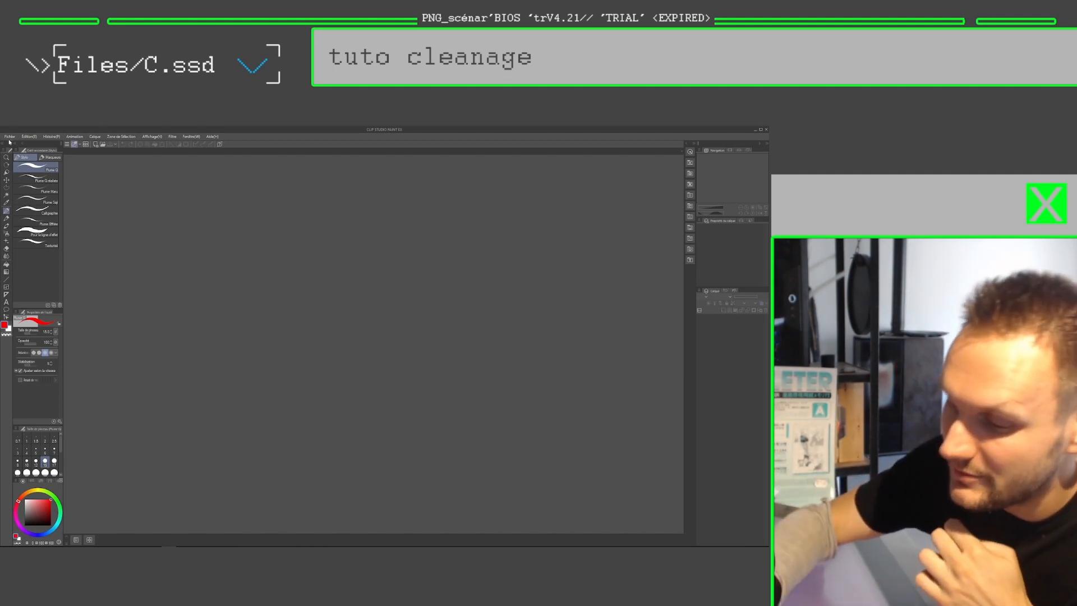
click(9, 137)
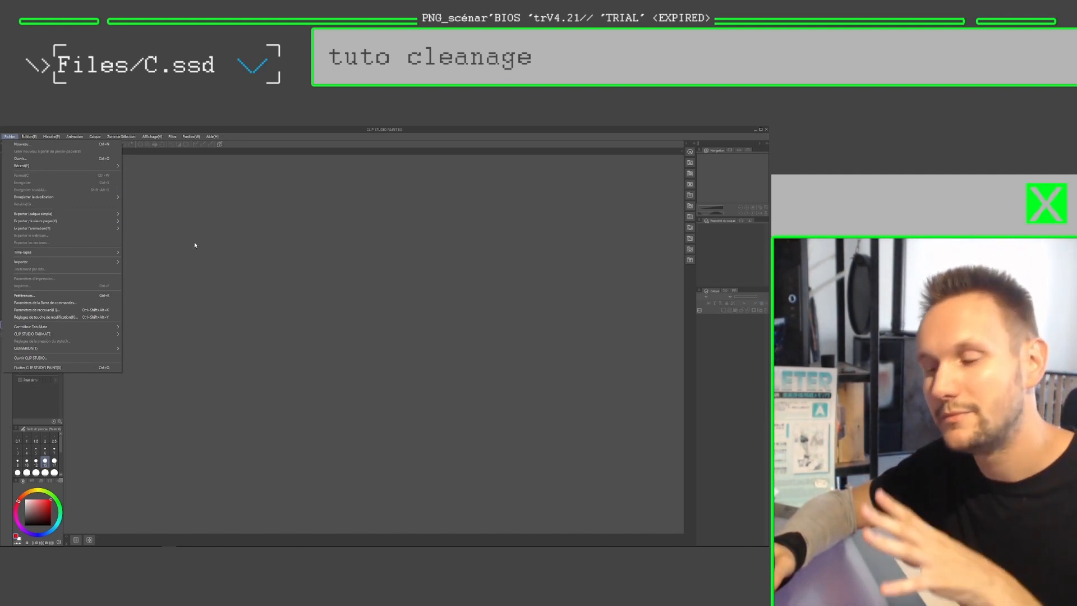
click(22, 144)
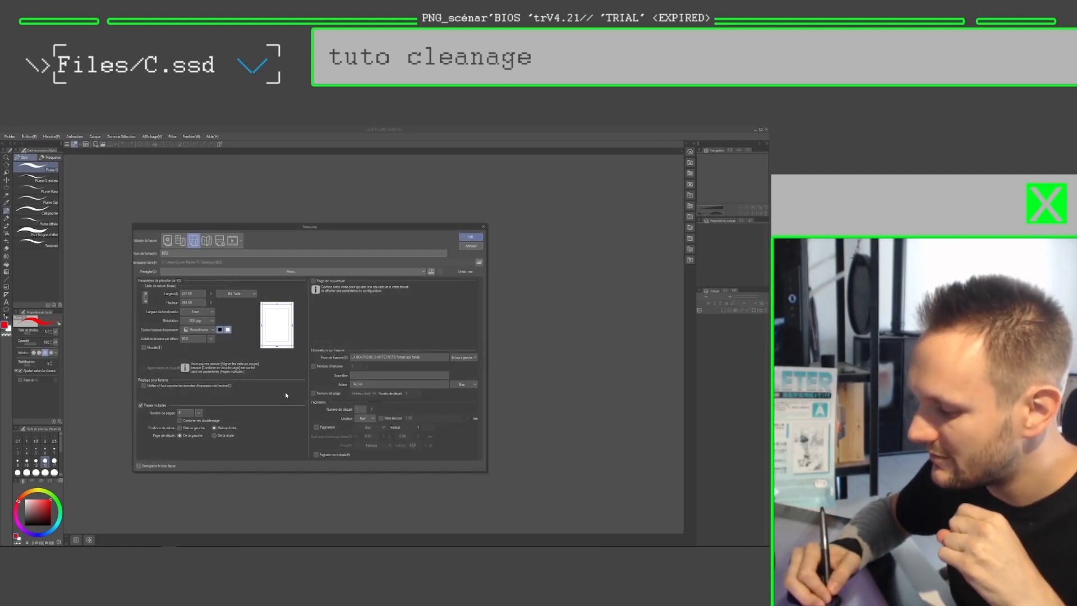
click(269, 272)
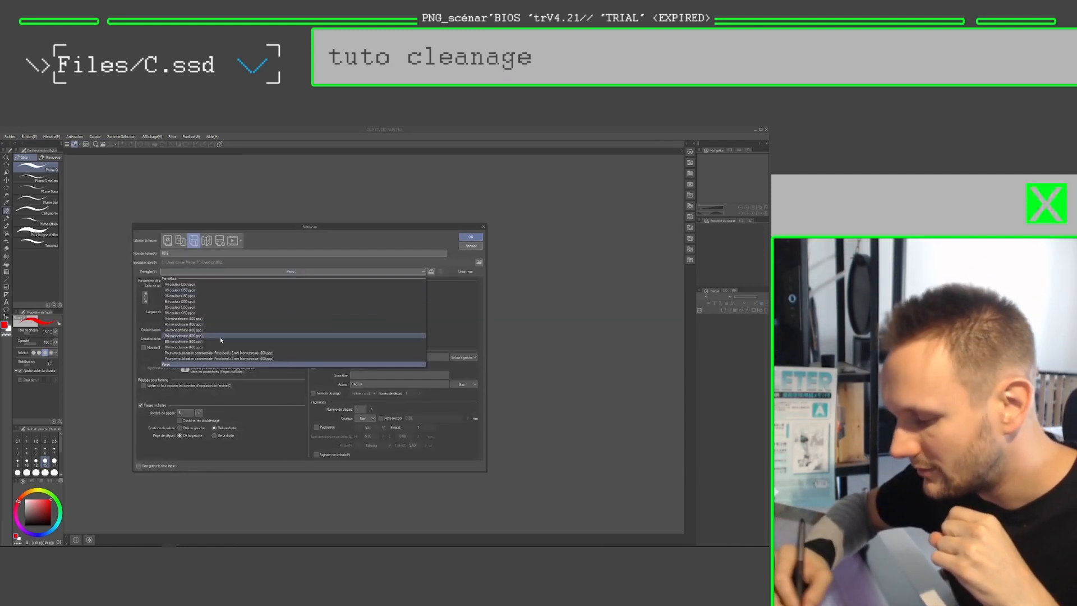
click(190, 304)
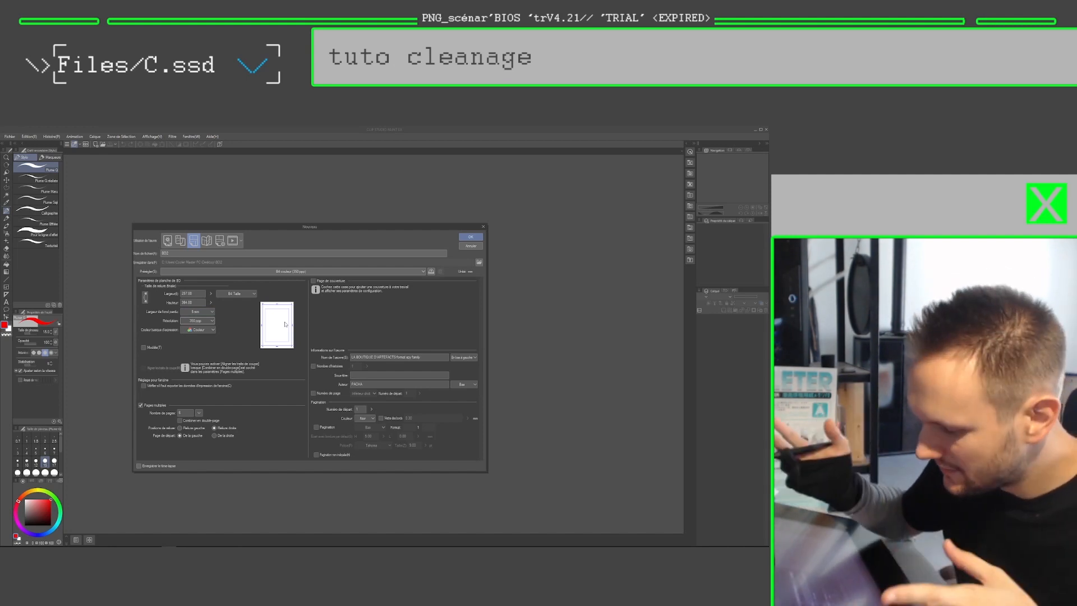
click(472, 236)
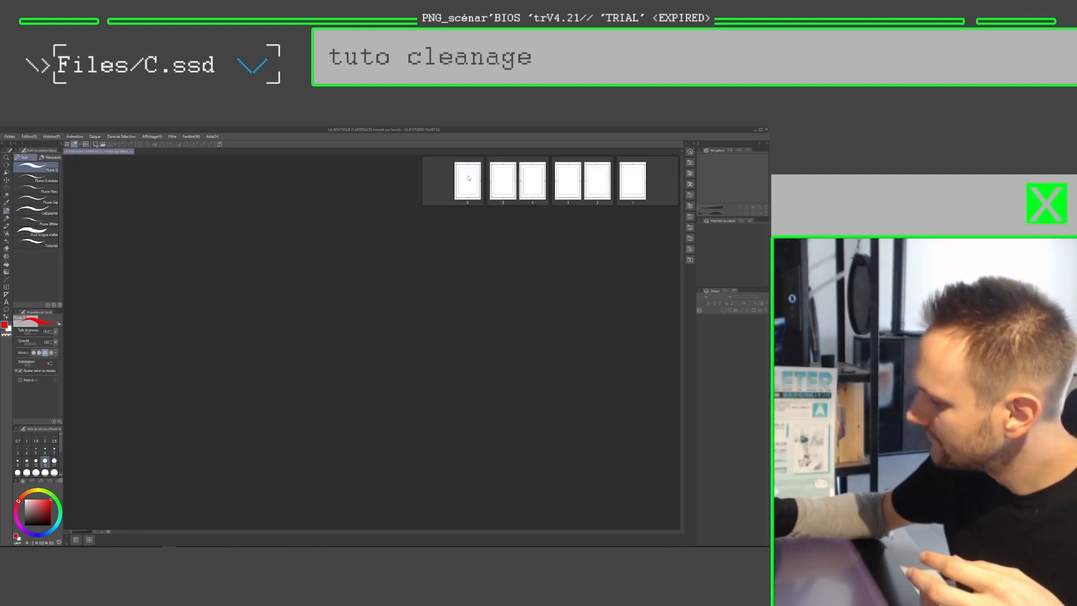
double_click(471, 179)
key(ctrl+space)
drag(432, 317, 414, 303)
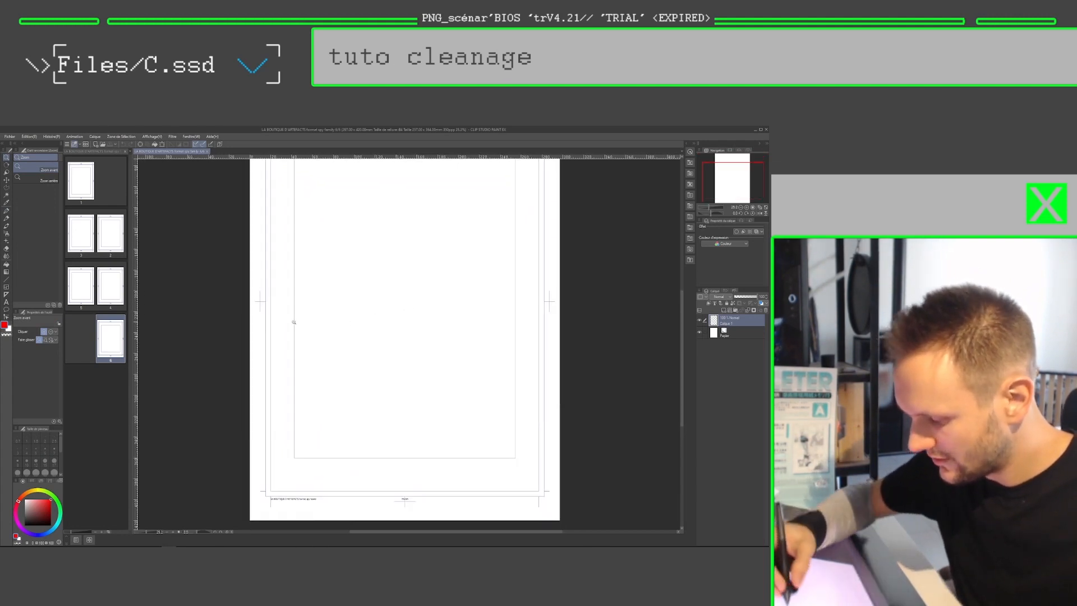
Step: Circle the crop mark at the page's left edge and trace the nearby outer guide line in red, undoing the line stroke
drag(258, 299, 252, 292)
key(space)
drag(350, 273, 305, 366)
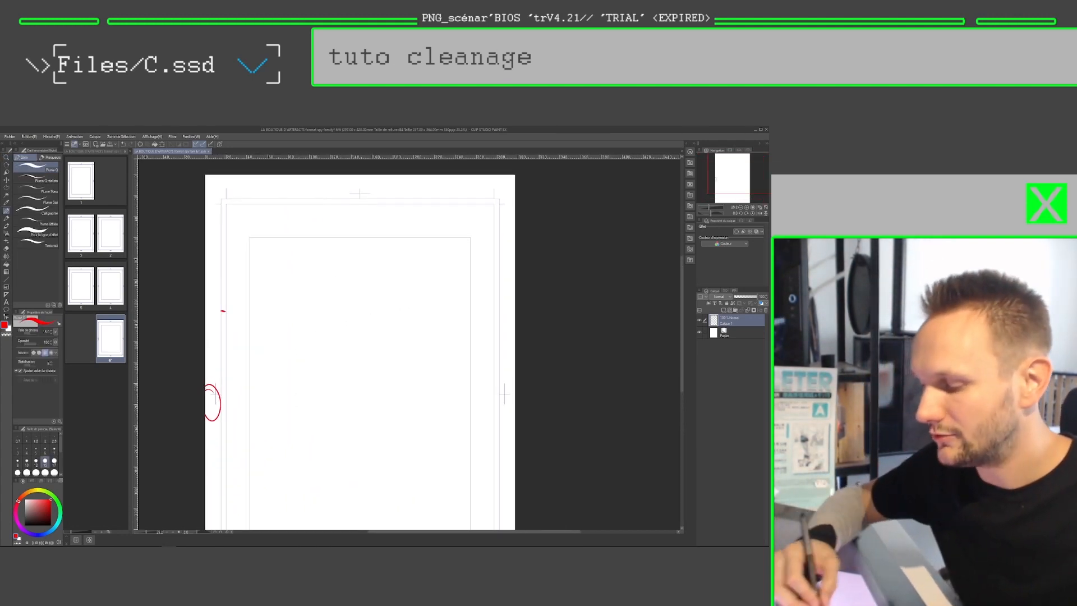
drag(223, 284, 223, 336)
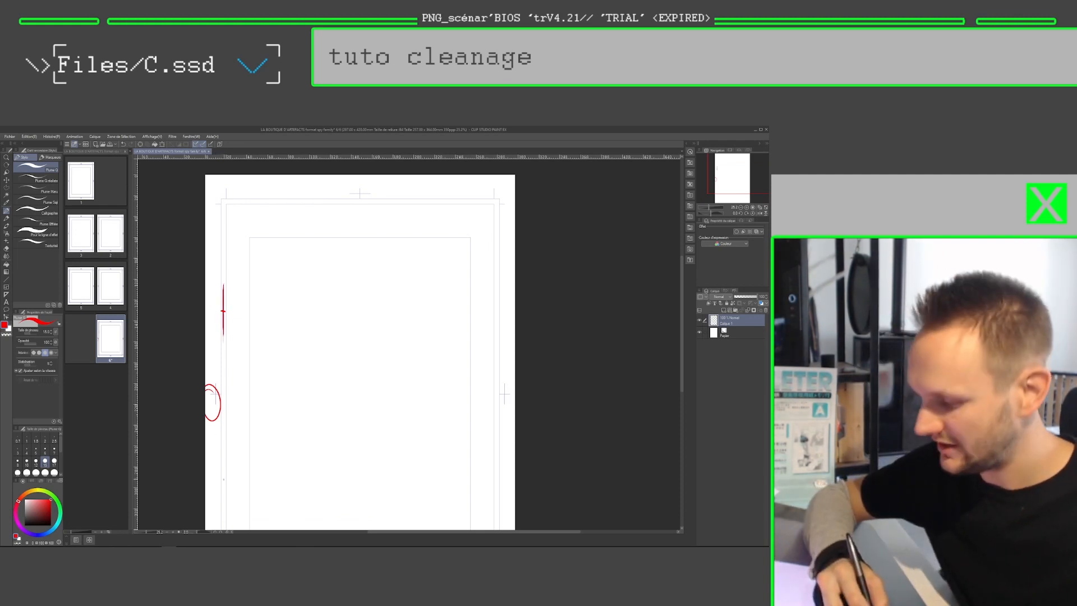
key(ctrl+z)
Step: Mark the inner frame's upper-left corner and circle areas around the upper page in red, undoing all the strokes
mouse_move(249, 259)
mouse_down()
mouse_move(245, 390)
mouse_move(251, 239)
mouse_move(294, 241)
mouse_up()
mouse_move(270, 239)
mouse_down()
mouse_move(285, 287)
mouse_move(283, 234)
mouse_up()
key(ctrl+z)
drag(331, 284, 340, 297)
mouse_move(439, 230)
mouse_down()
mouse_move(434, 286)
mouse_move(446, 247)
mouse_up()
mouse_move(359, 199)
mouse_down()
mouse_move(369, 227)
mouse_move(353, 197)
mouse_up()
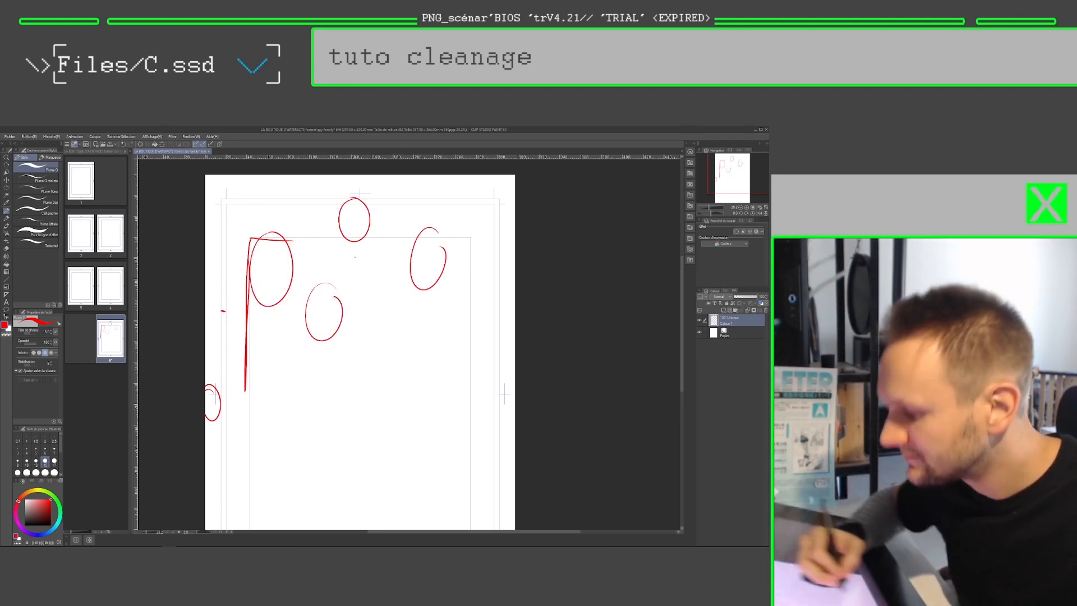
key(ctrl+z)
key(ctrl+z)
key(ctrl+z)
key(ctrl+z)
key(ctrl+z)
key(ctrl+z)
key(ctrl+z)
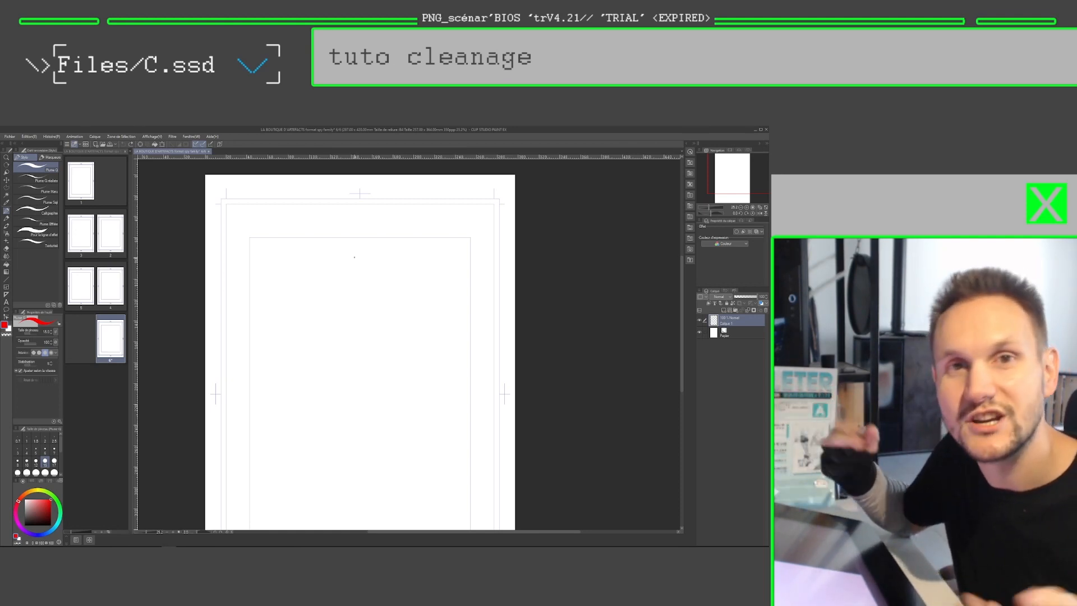
Step: Close the blank comic document
key(ctrl+space)
drag(397, 325, 379, 304)
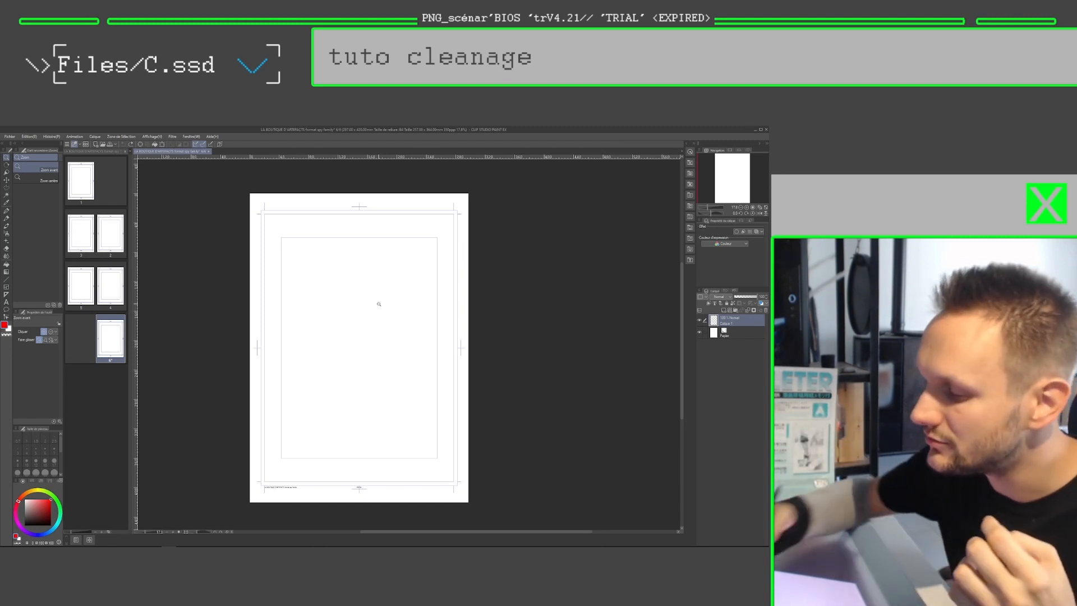
key(ctrl+w)
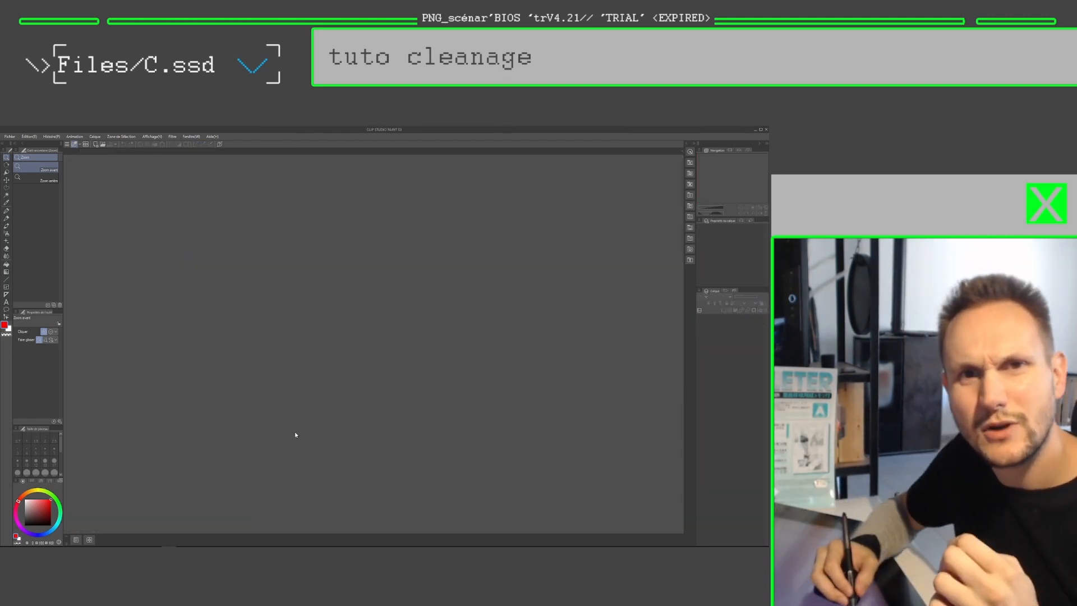
Step: Try Gray and Monochrome as the base expression colour in the settings for a new comic document
click(9, 137)
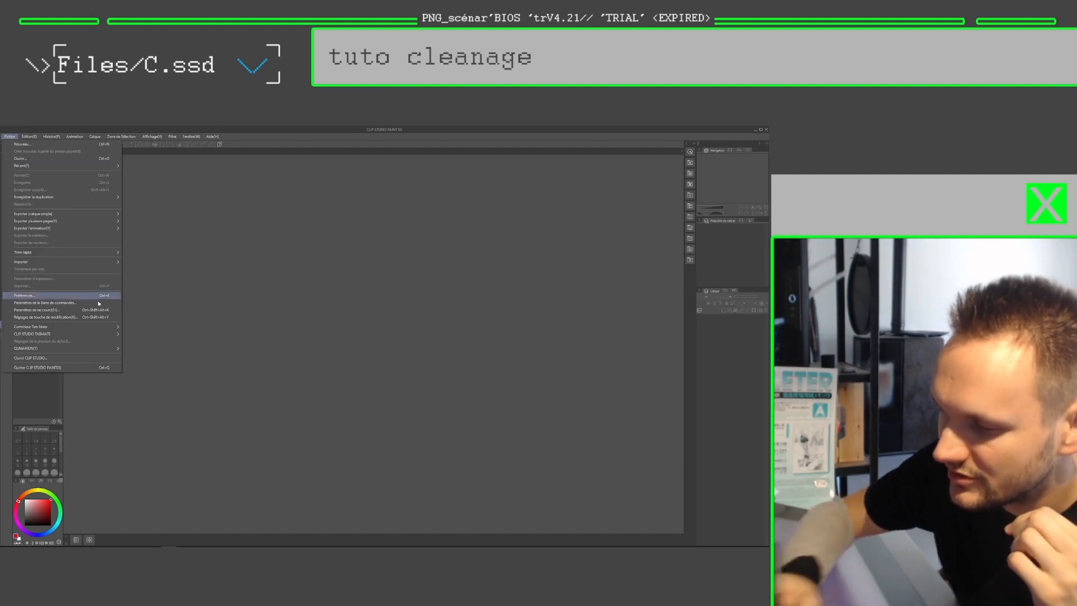
click(78, 144)
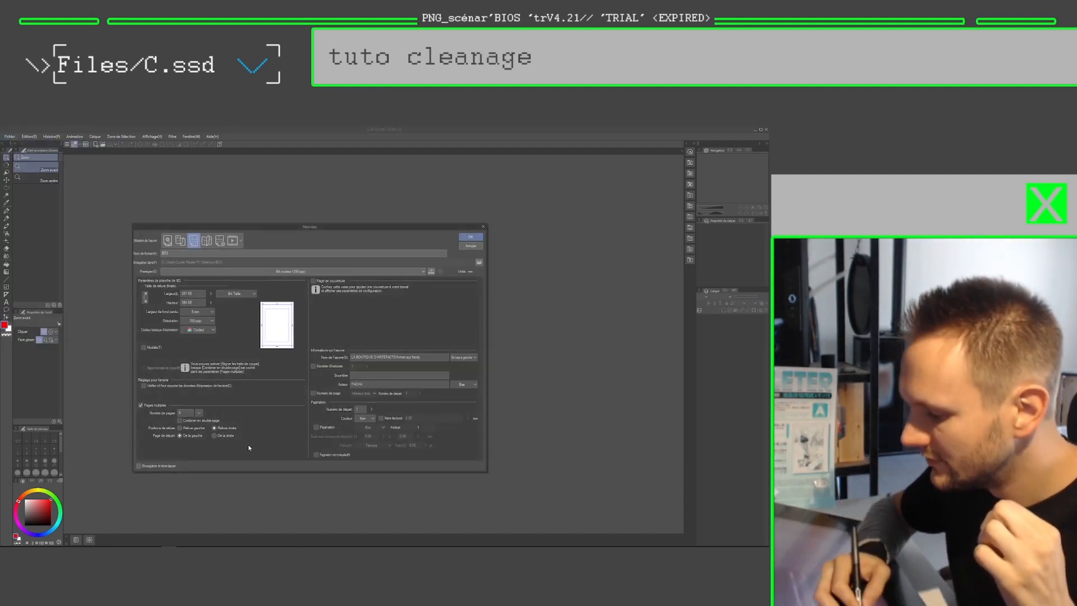
click(211, 321)
click(208, 335)
click(212, 330)
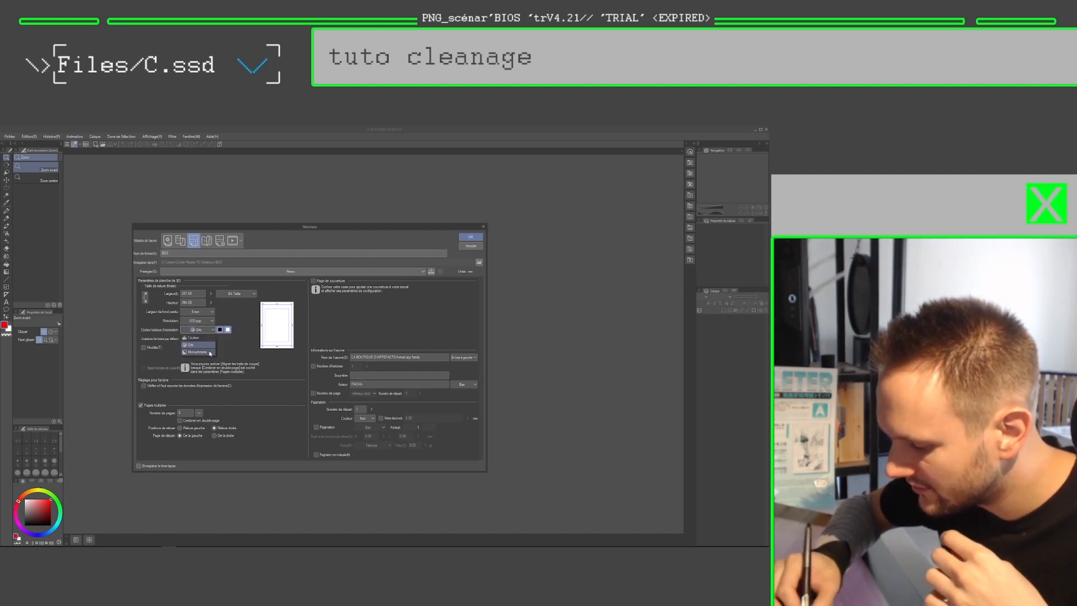
click(196, 352)
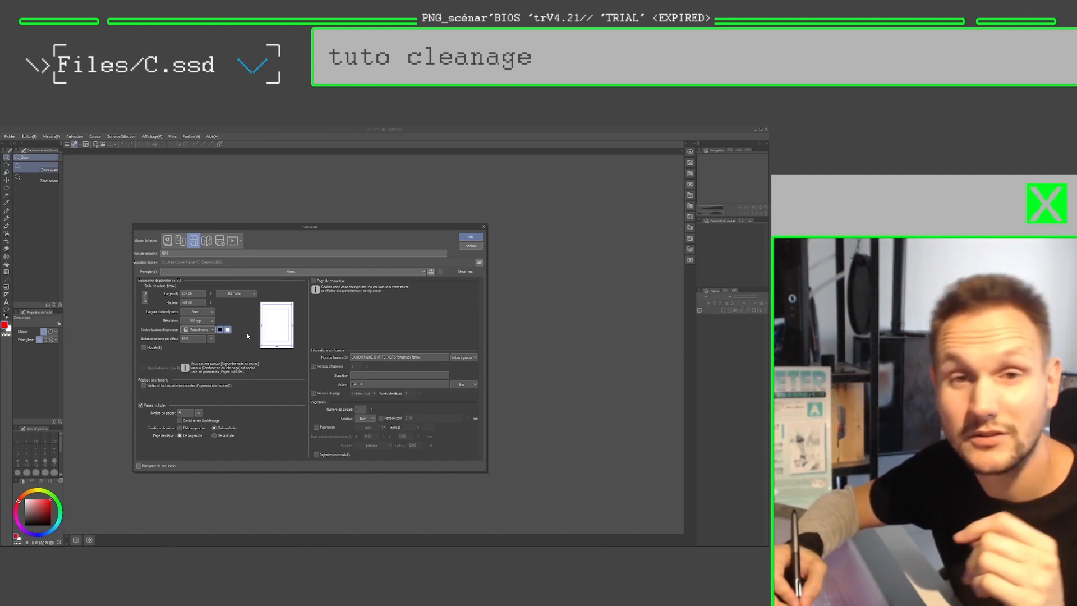
click(212, 330)
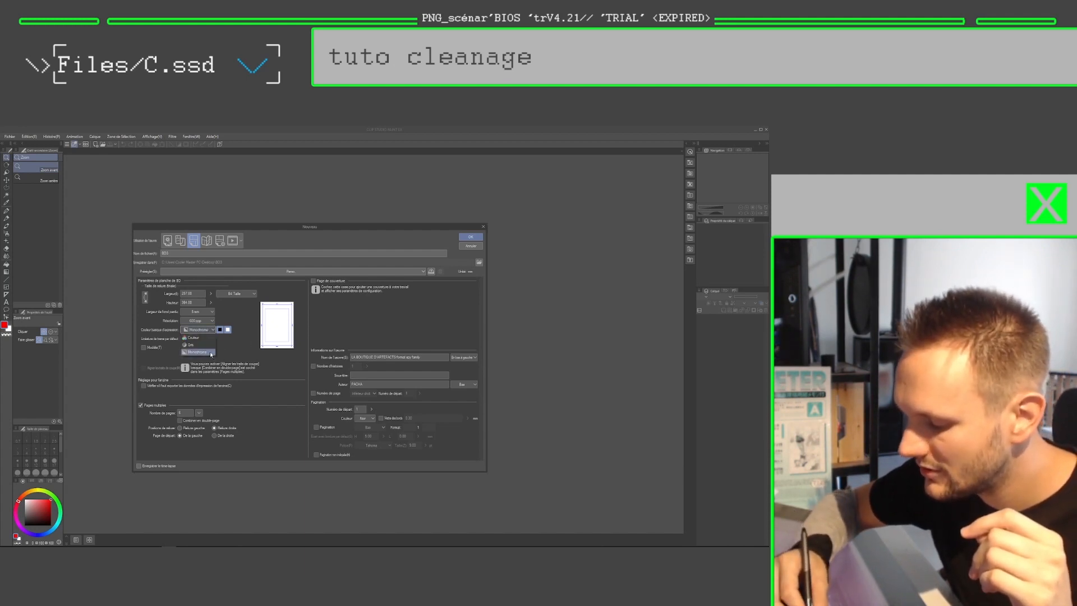
click(211, 353)
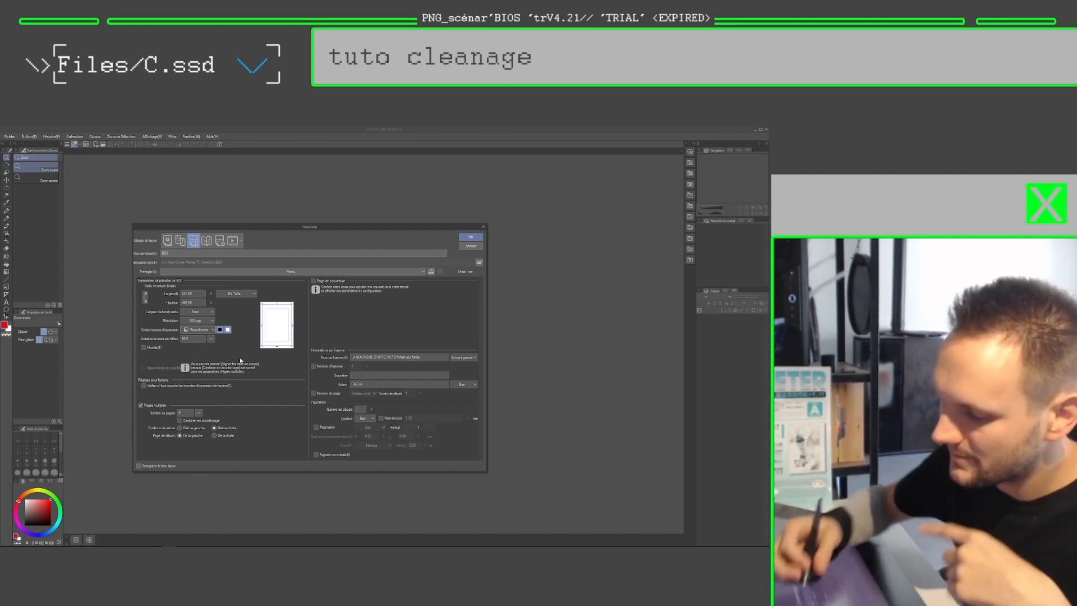
Step: Switch the new document's base expression colour to Gray, check the resolution options and cancel the document creation
click(199, 329)
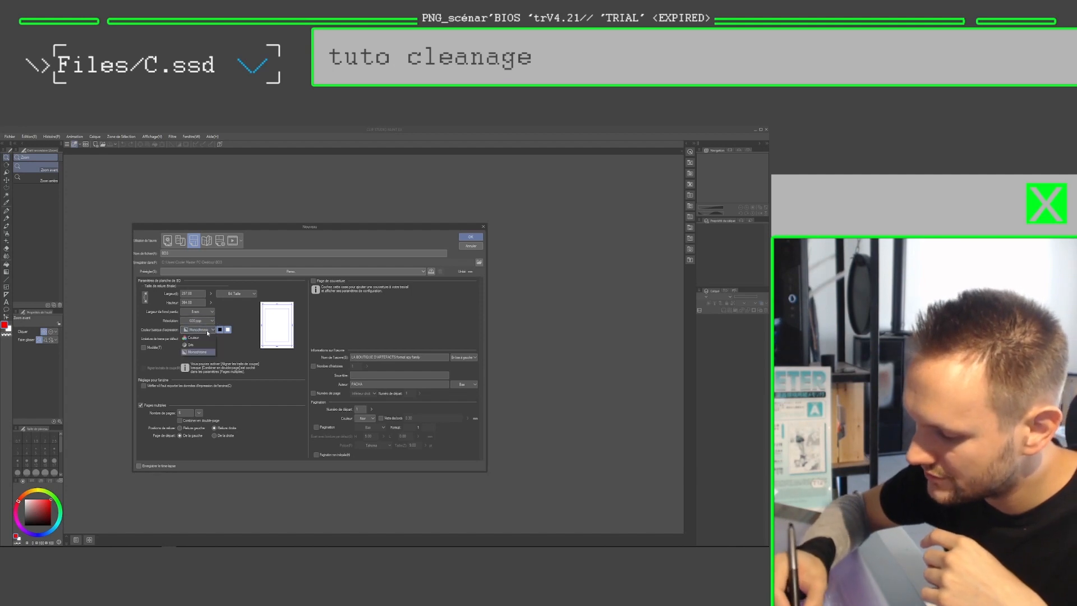
click(198, 346)
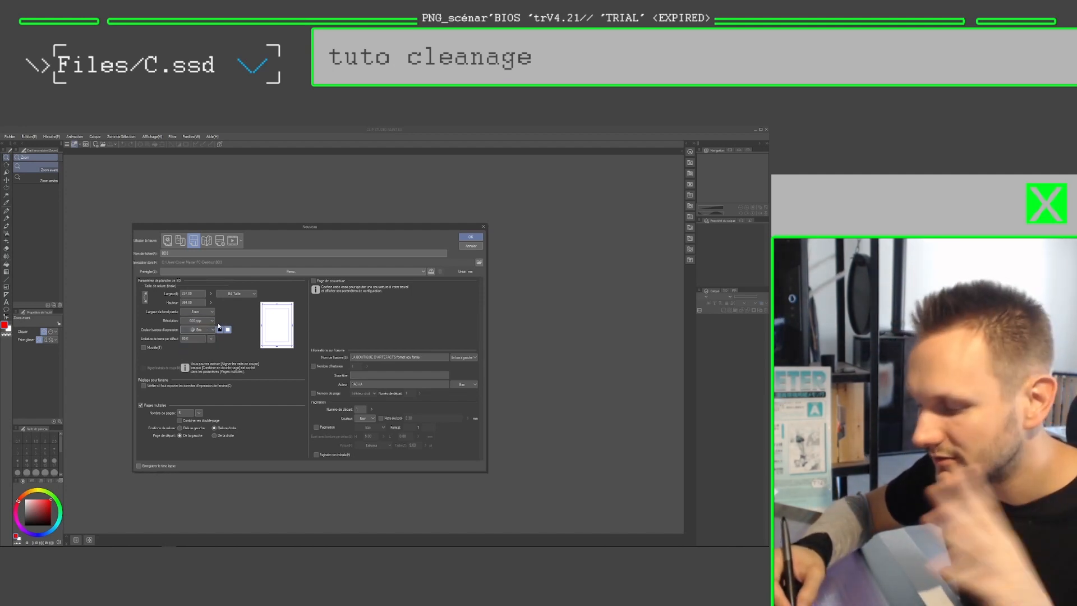
click(213, 321)
click(212, 321)
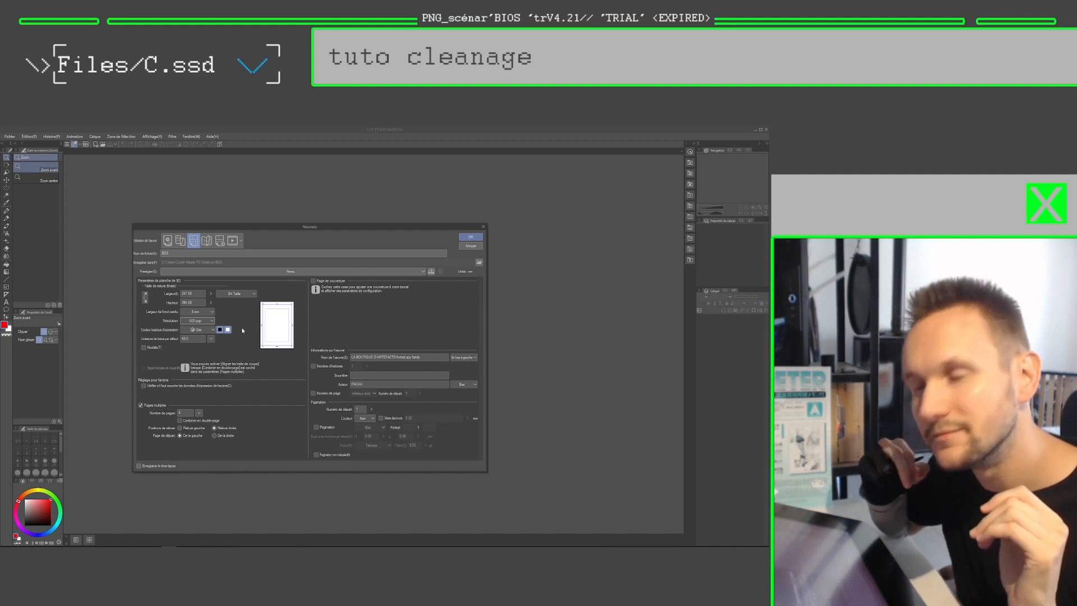
click(471, 245)
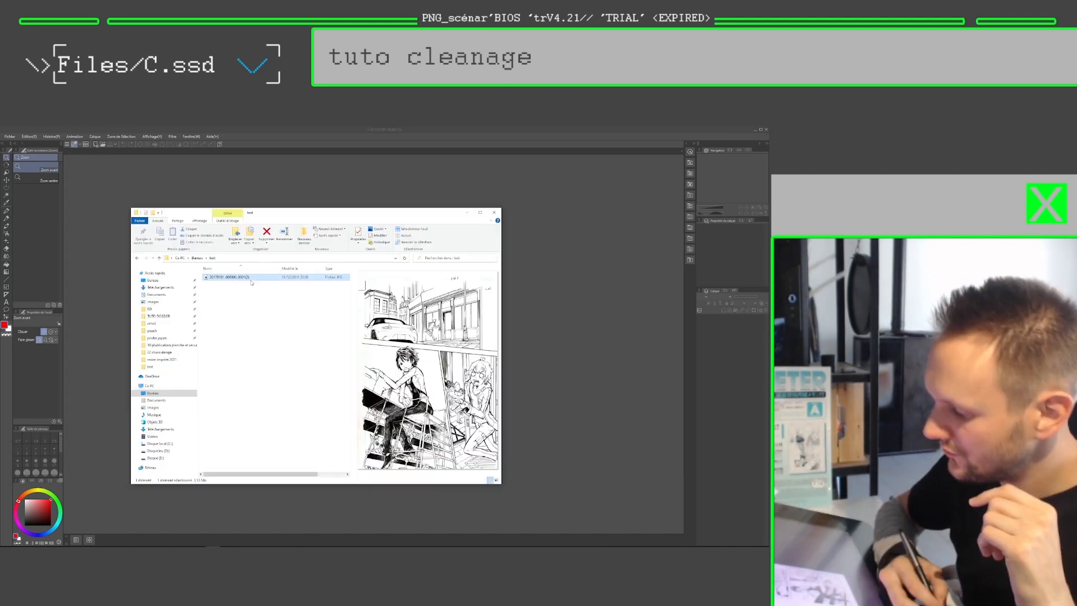
Step: Open the scanned comic page image from its folder as a canvas, showing the car in the first panel
drag(243, 278, 108, 292)
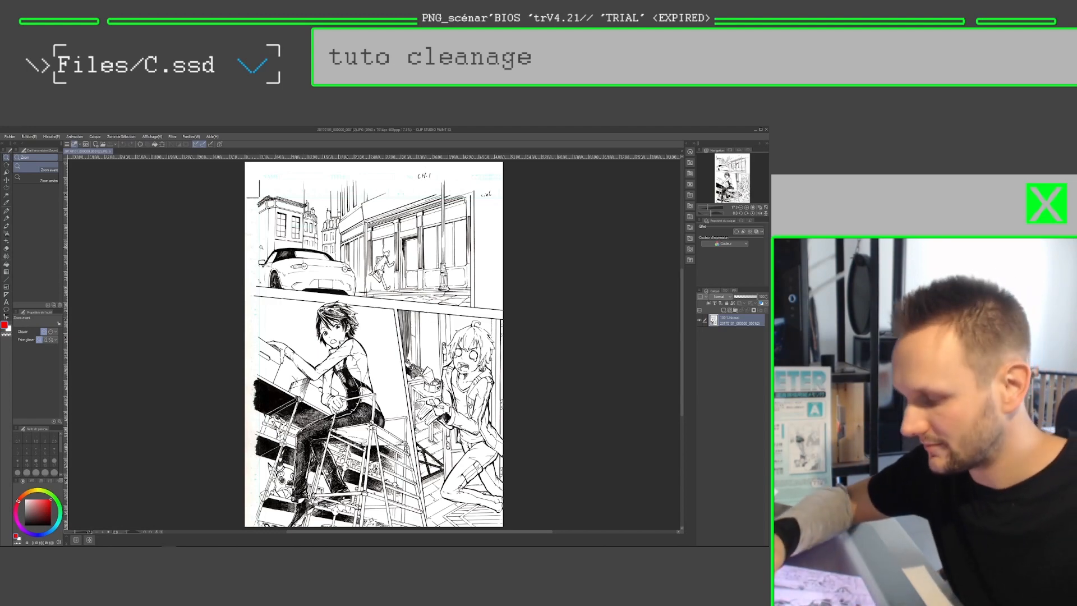
scroll(262, 248, up, 5)
drag(261, 249, 273, 307)
scroll(273, 307, up, 2)
scroll(273, 307, up, 4)
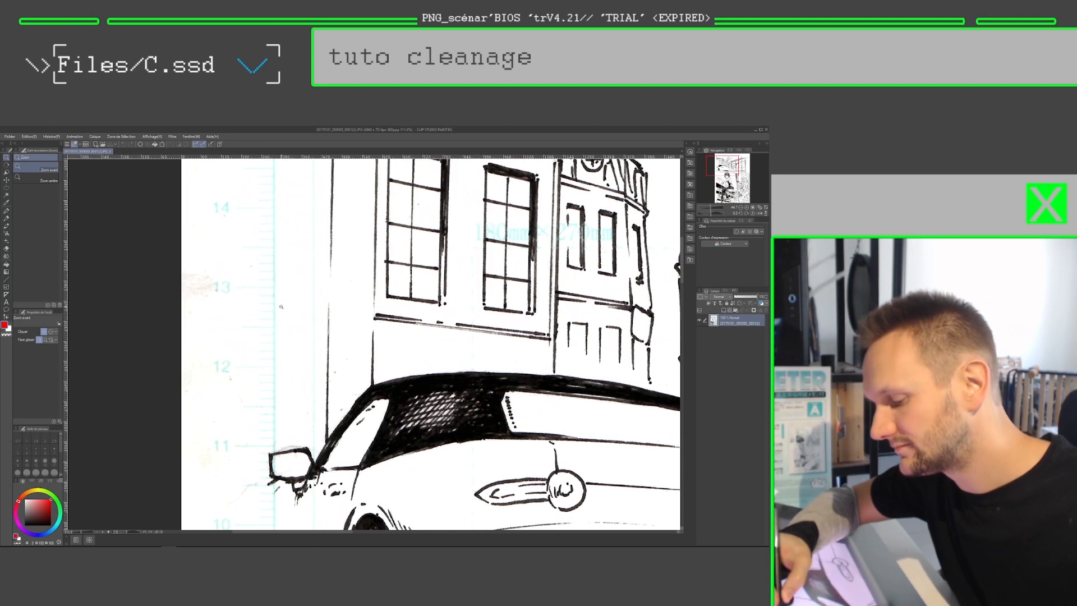
Step: Circle the paper stain in the scan's left margin with a red pen, and undo the marking
key(p)
mouse_move(289, 271)
mouse_down()
mouse_move(278, 399)
mouse_move(284, 271)
mouse_up()
key(ctrl+z)
mouse_move(213, 252)
mouse_down()
mouse_move(182, 277)
mouse_move(227, 263)
mouse_move(188, 260)
mouse_up()
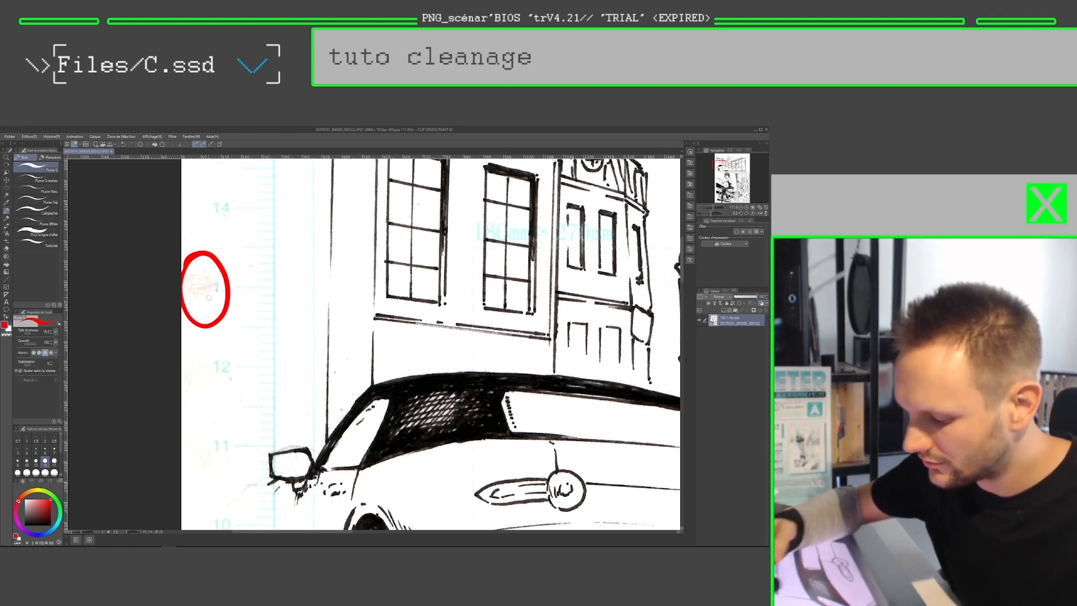
drag(420, 360, 300, 293)
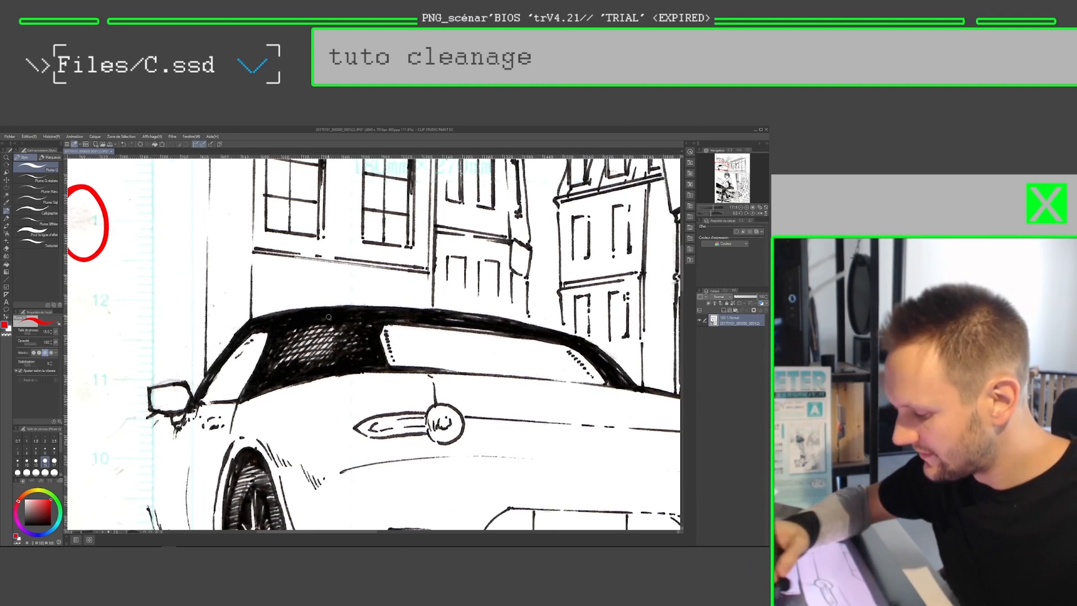
key(ctrl+z)
Step: Circle the uneven grey ink patches along the lower edge of the car's roof in red, and undo the circles
mouse_move(404, 360)
mouse_down()
mouse_move(387, 350)
mouse_move(331, 359)
mouse_move(432, 379)
mouse_move(411, 343)
mouse_move(440, 358)
mouse_move(438, 331)
mouse_move(389, 346)
mouse_move(457, 345)
mouse_up()
key(ctrl+space)
drag(298, 320, 292, 323)
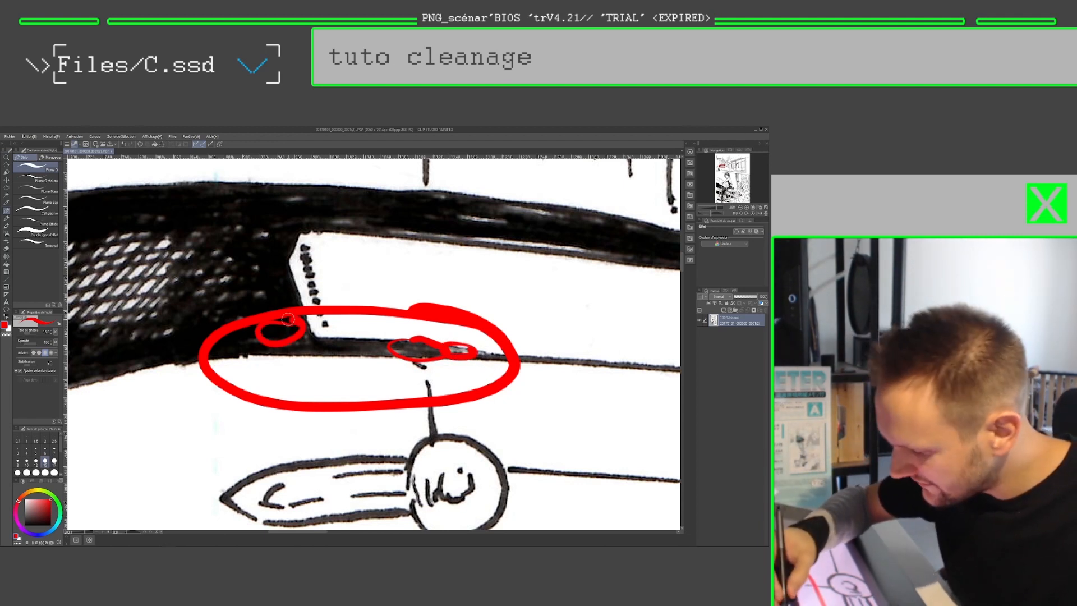
key(ctrl+z)
key(ctrl+z)
key(ctrl+z)
key(ctrl+z)
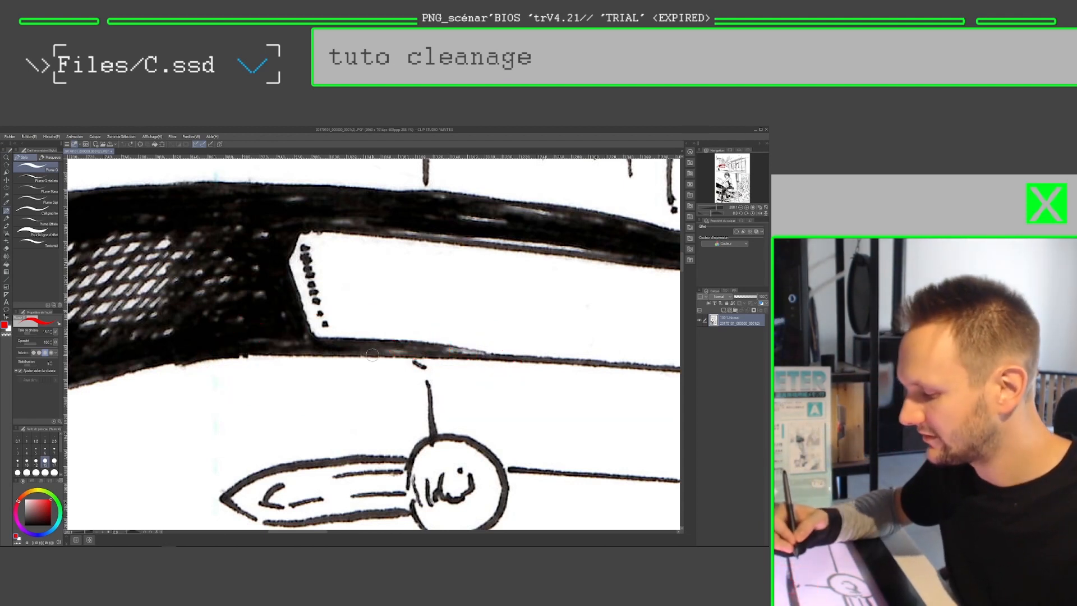
Step: Mark the black inked roof areas and the white window area of the car with thick red strokes, and undo them
drag(261, 342, 501, 352)
mouse_move(300, 346)
mouse_down()
mouse_move(259, 230)
mouse_move(221, 256)
mouse_move(149, 358)
mouse_move(212, 212)
mouse_up()
mouse_move(401, 259)
mouse_down()
mouse_move(362, 255)
mouse_move(387, 259)
mouse_move(356, 276)
mouse_up()
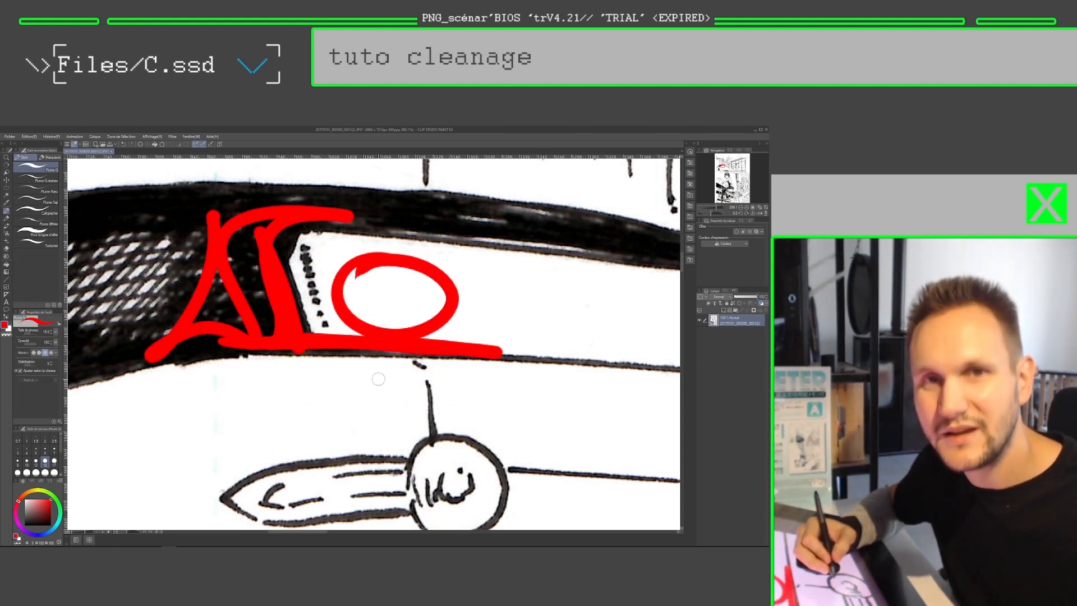
key(ctrl+z)
key(ctrl+z)
key(ctrl+z)
key(ctrl+z)
Step: Open the level correction dialog for the full scanned page
key(ctrl+space)
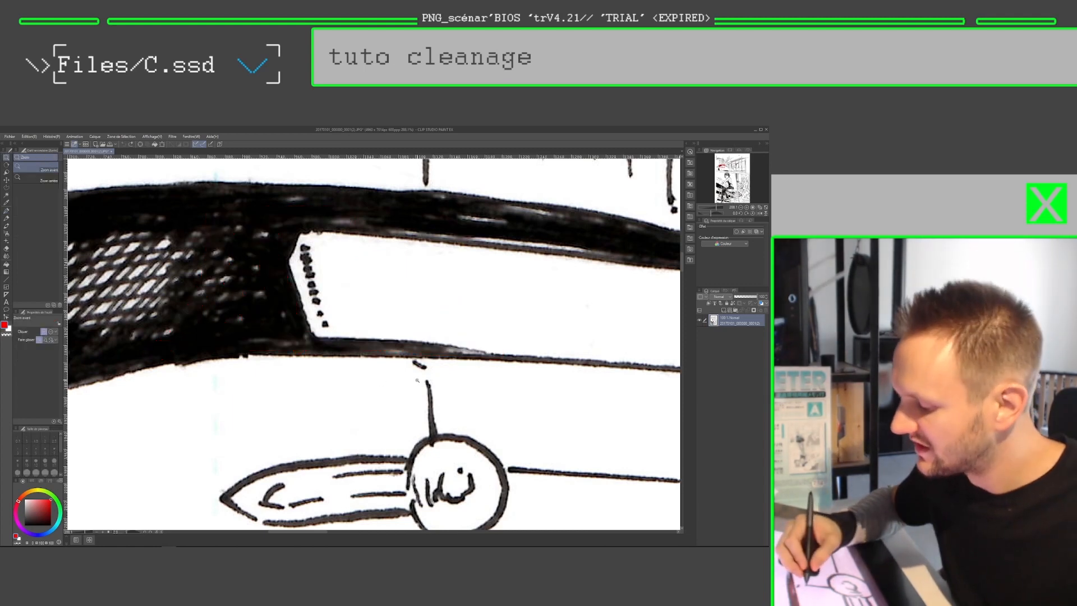
drag(415, 380, 396, 394)
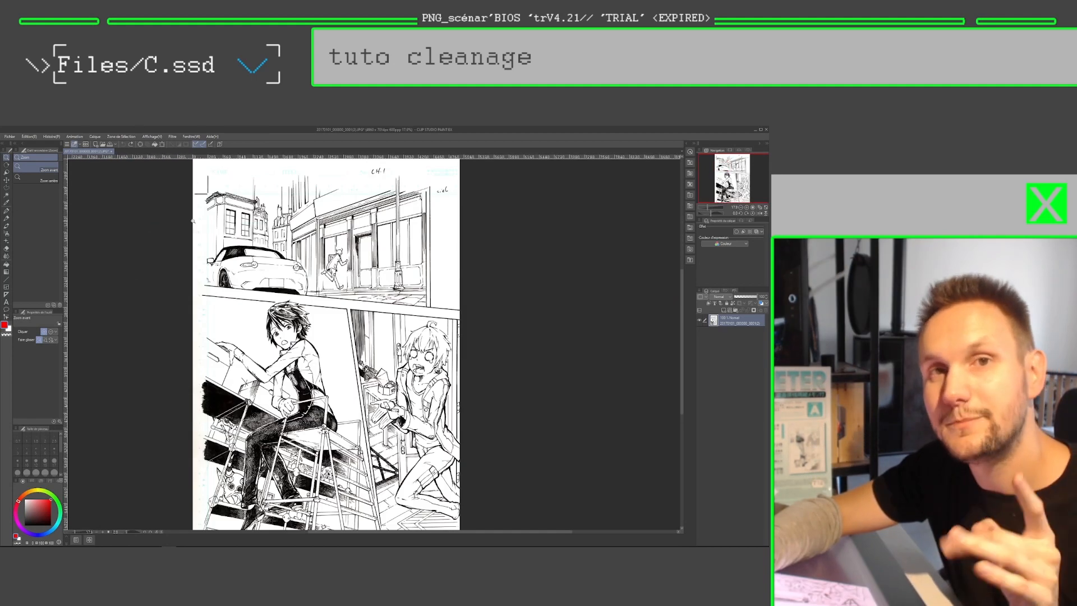
click(29, 137)
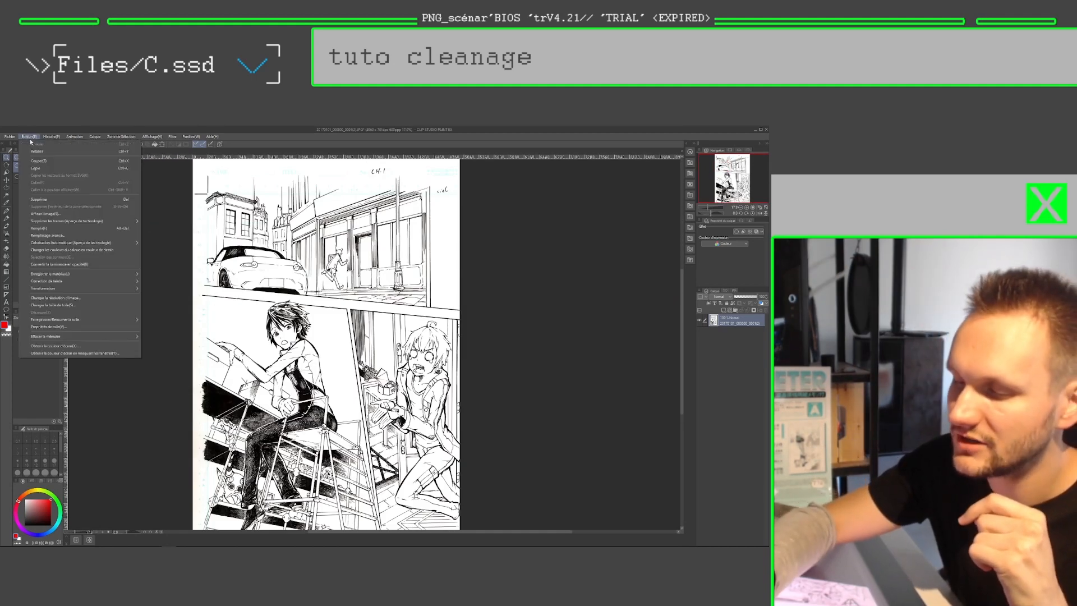
mouse_move(108, 282)
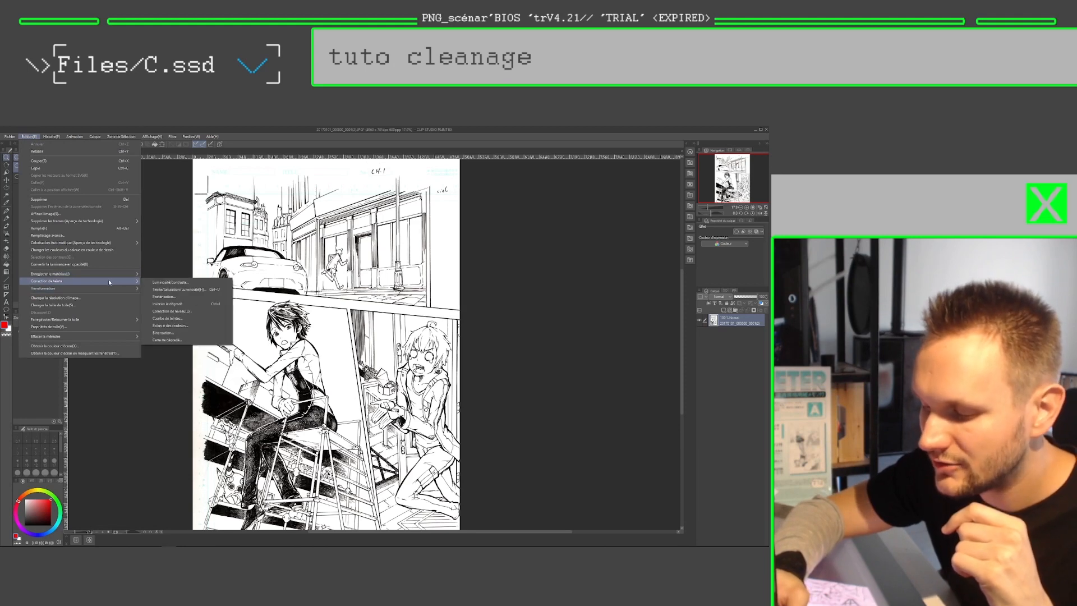
click(213, 312)
drag(340, 270, 323, 257)
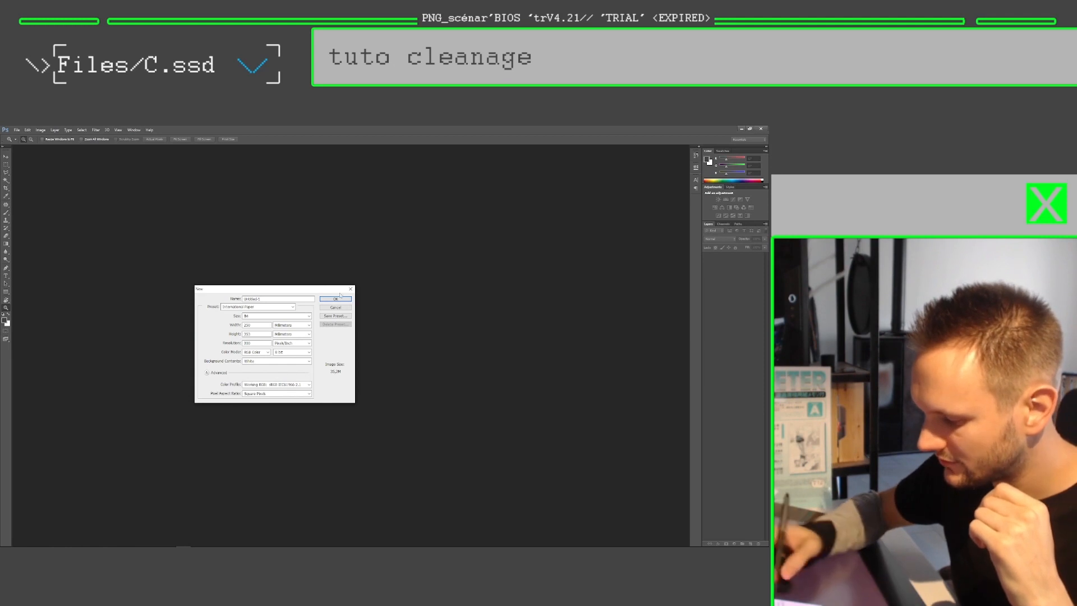
click(335, 298)
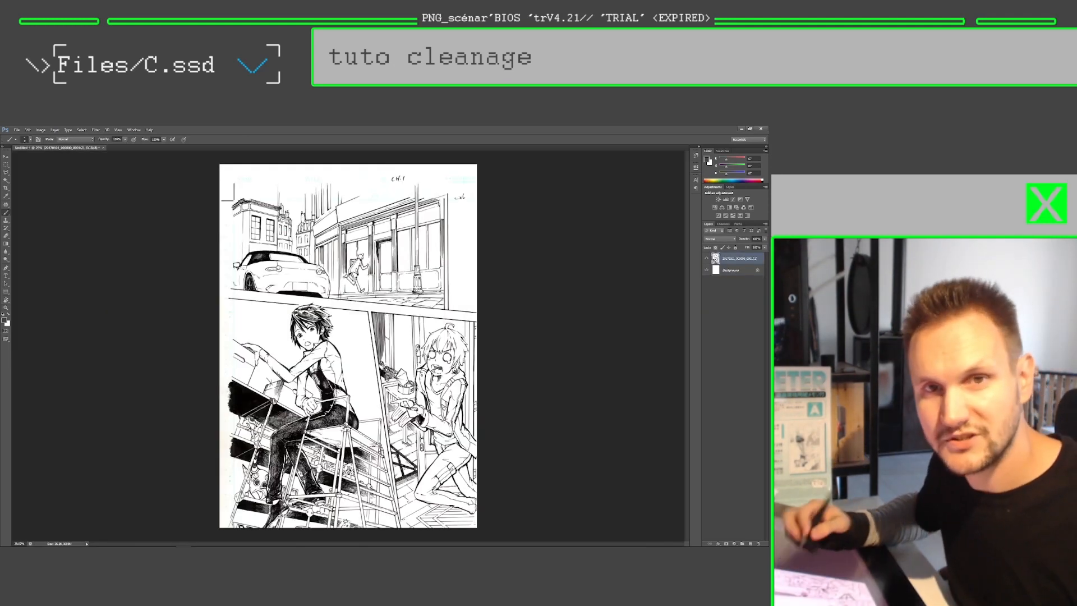
Step: Switch to Photoshop, open the Levels adjustment on the scan layer, and place its dialog clear of the page
key(ctrl+l)
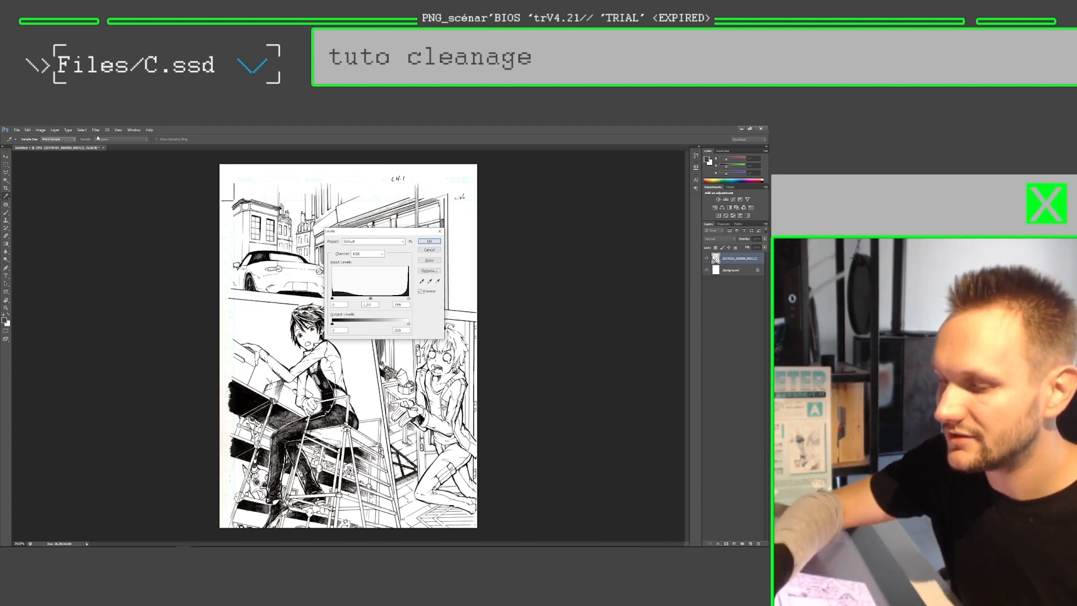
drag(364, 230, 327, 234)
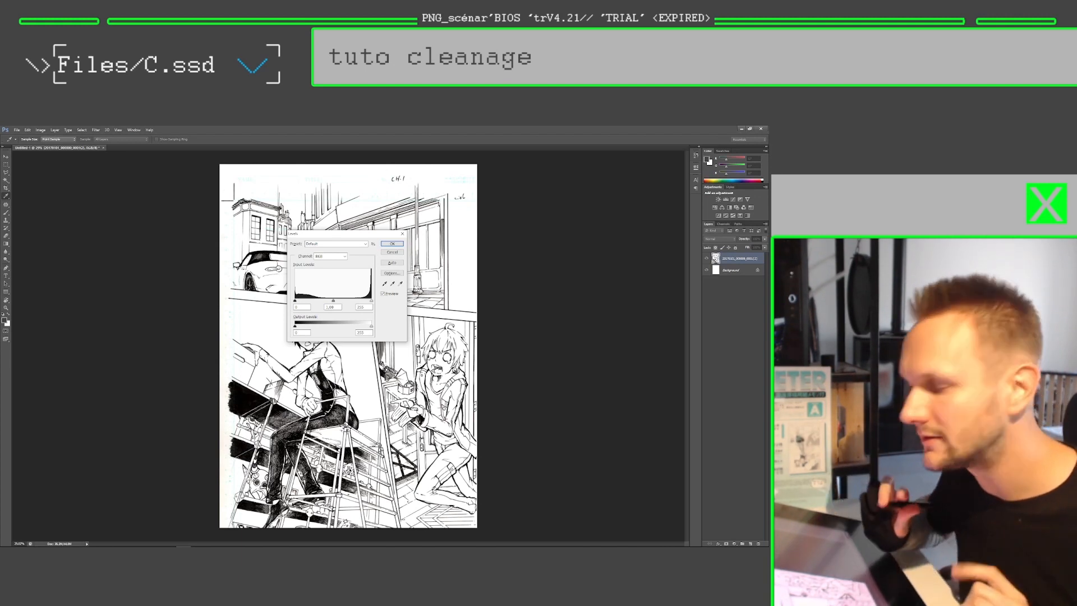
drag(346, 237, 166, 264)
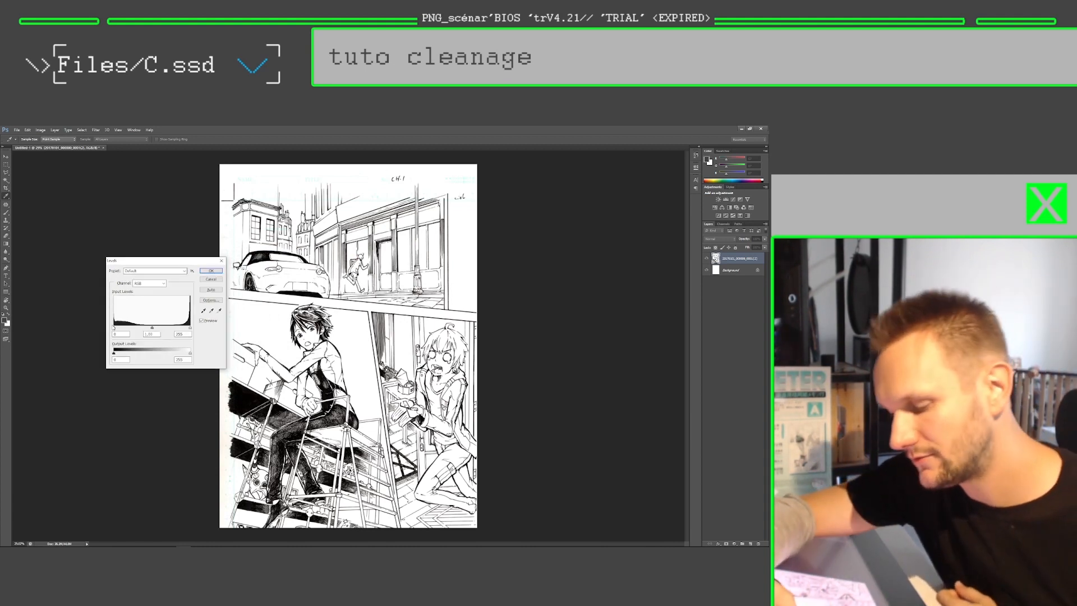
Step: Try the black input level close to the white end of the histogram and return it to 0
drag(114, 327, 179, 330)
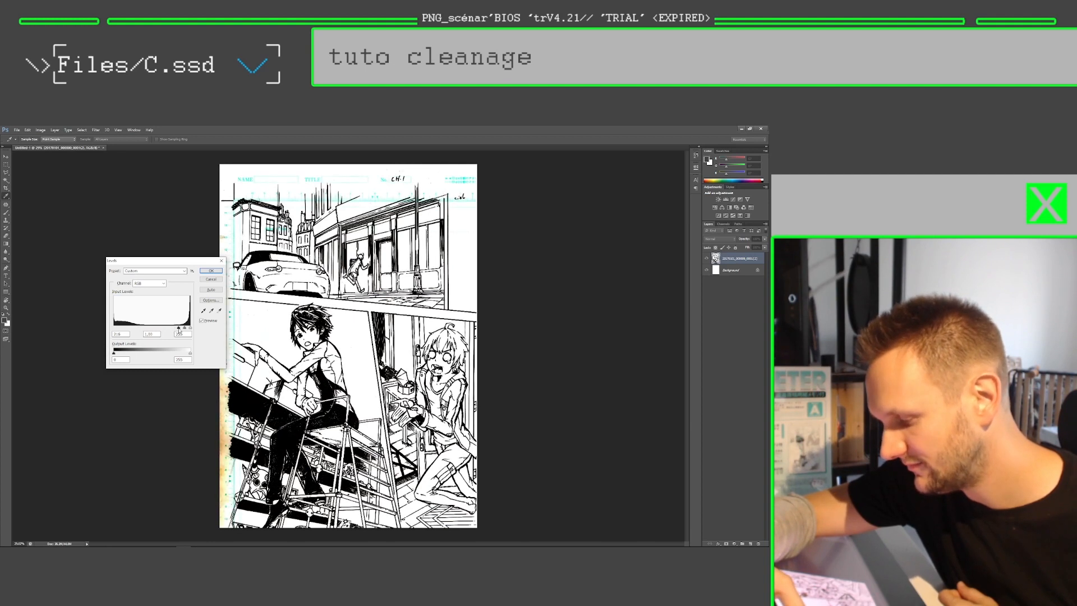
drag(180, 330, 154, 326)
drag(126, 326, 109, 323)
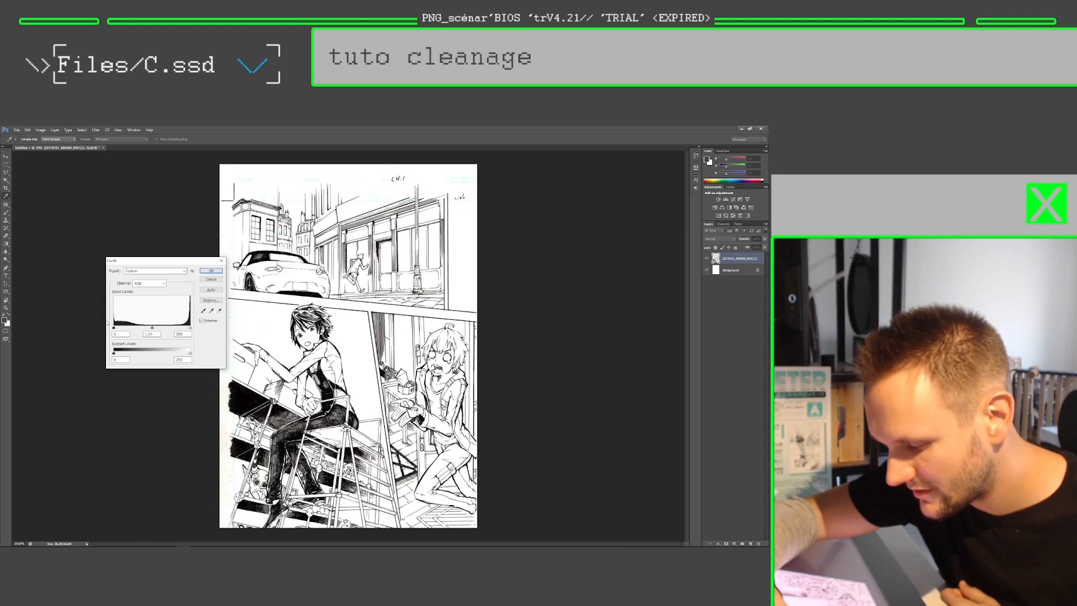
mouse_move(190, 329)
mouse_down()
mouse_move(142, 325)
mouse_move(191, 328)
mouse_up()
mouse_move(114, 328)
mouse_down()
mouse_move(134, 328)
mouse_move(114, 327)
mouse_up()
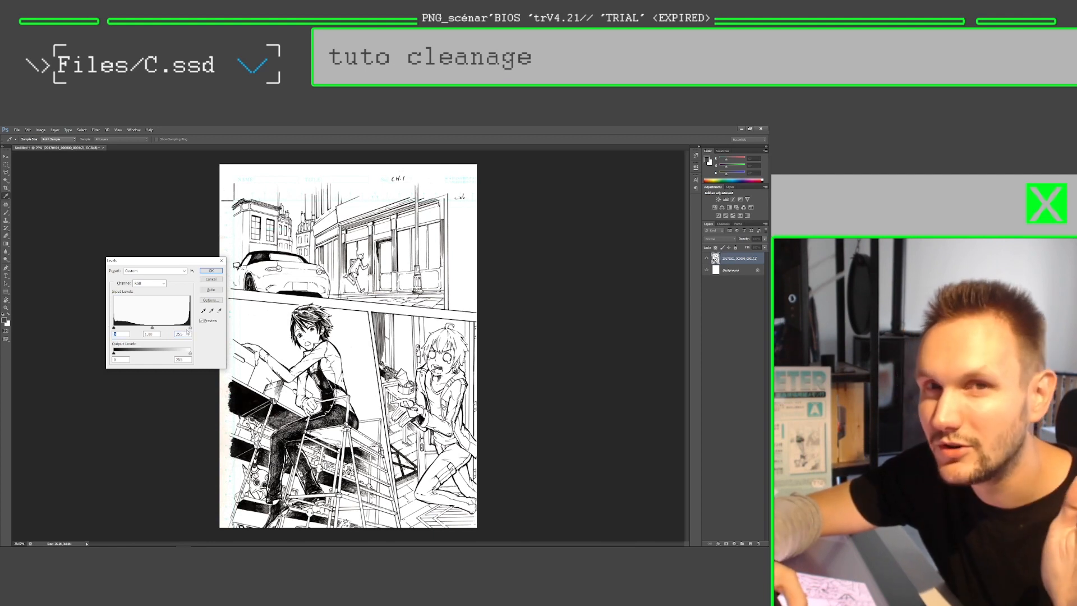
mouse_move(190, 329)
mouse_down()
mouse_move(171, 328)
mouse_move(193, 328)
mouse_up()
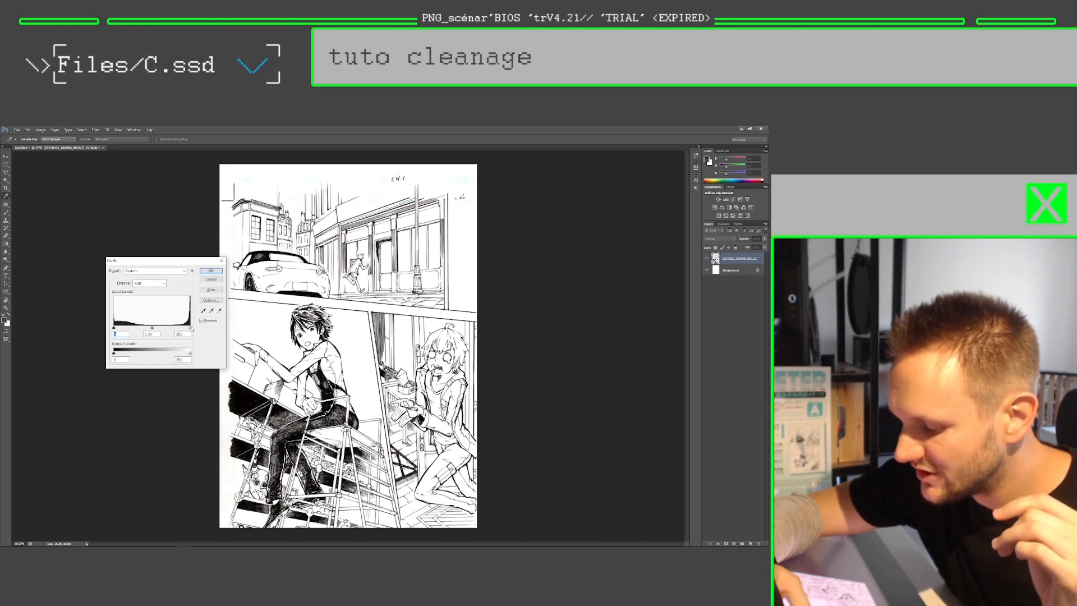
mouse_move(152, 329)
mouse_down()
mouse_move(134, 329)
mouse_move(190, 335)
mouse_move(129, 330)
mouse_move(180, 330)
mouse_move(154, 328)
mouse_up()
click(149, 335)
Step: Set the Levels input values to 100 for black, 1 for midtones and 250 for white, and apply them
click(114, 327)
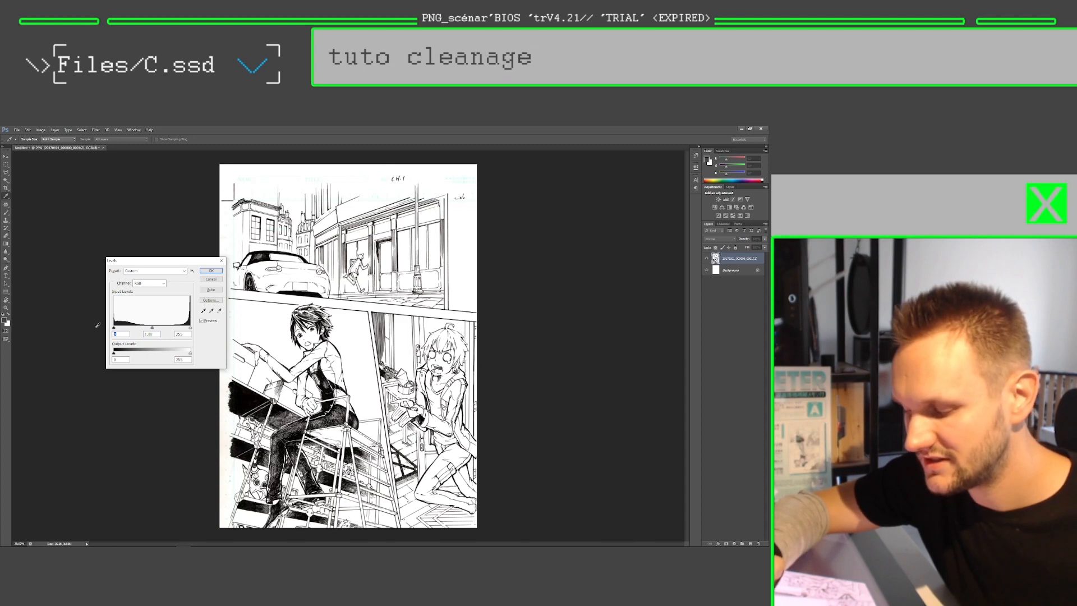
text(100)
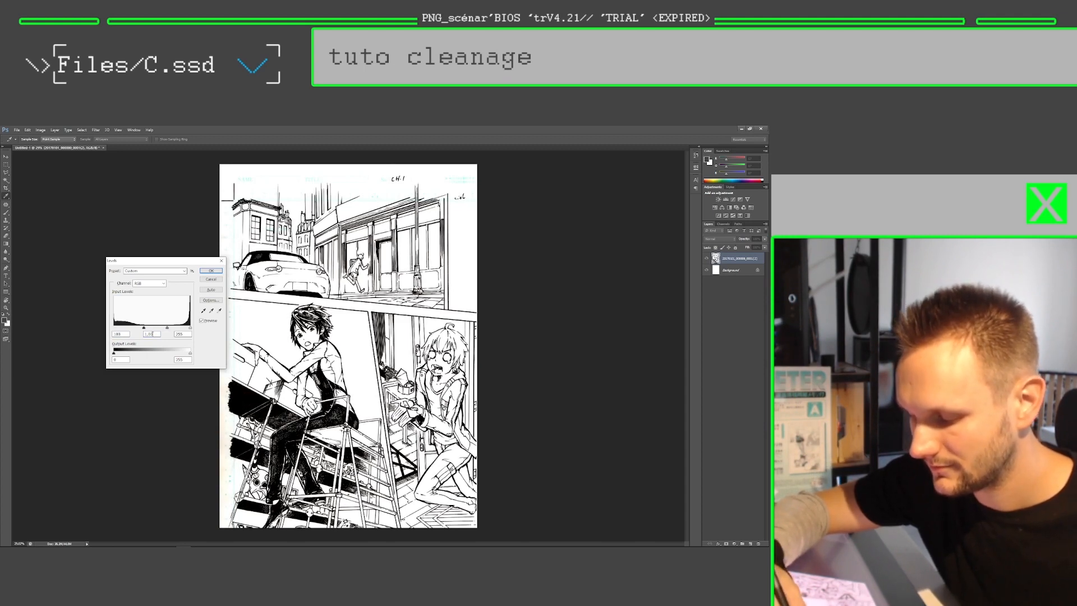
text(200)
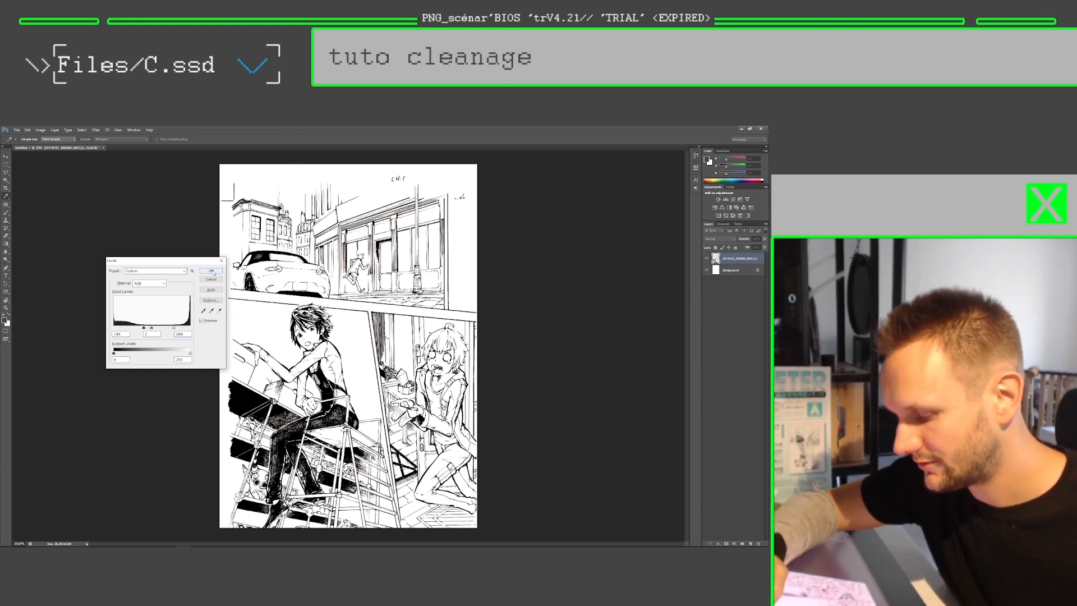
double_click(181, 333)
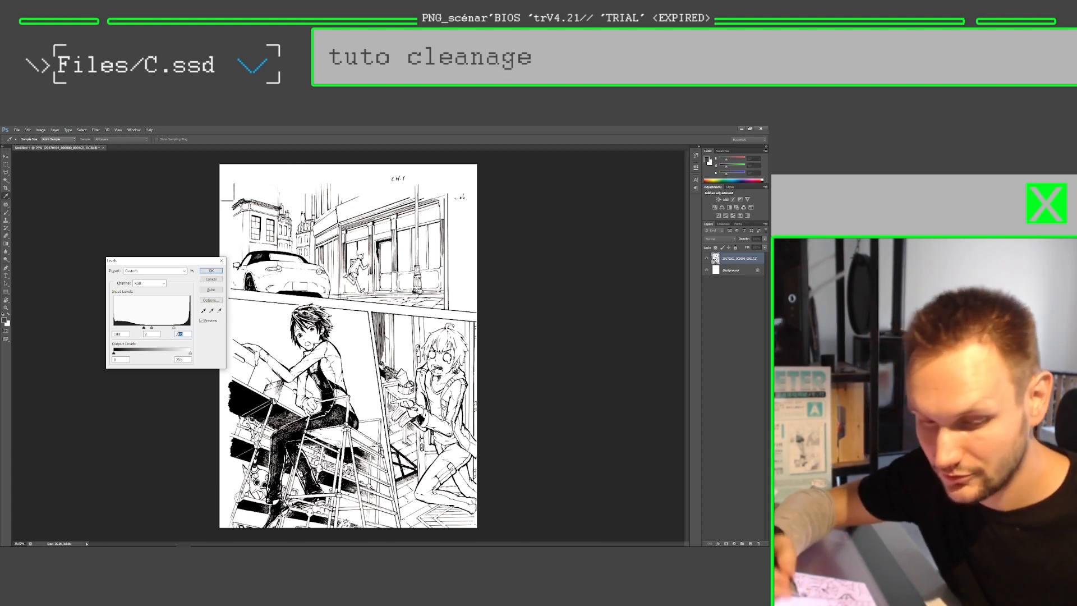
text(250)
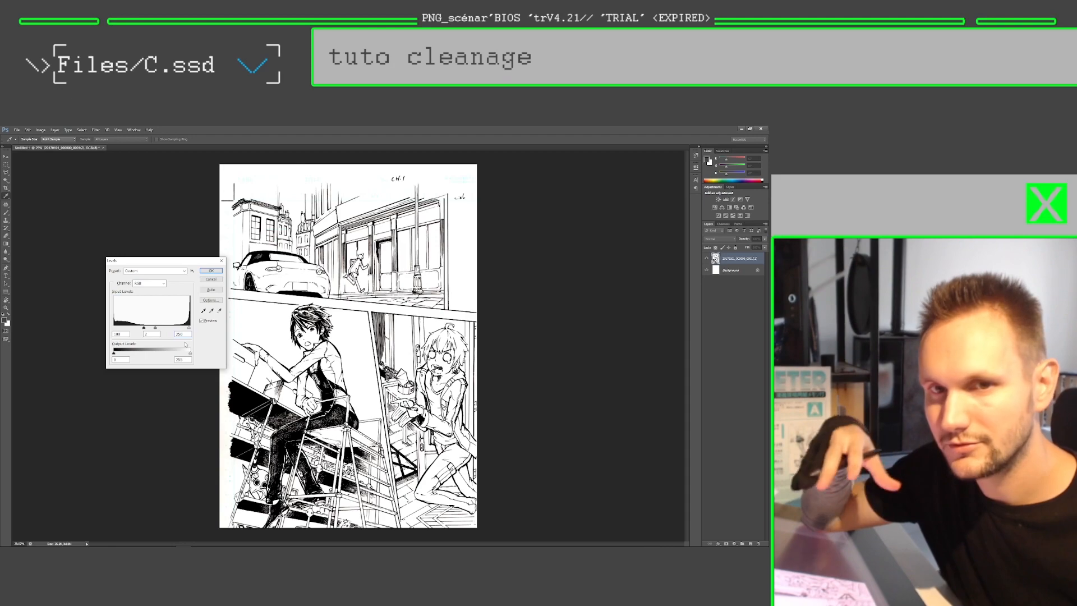
key(Return)
Step: Circle the lower edge of the car's roof and the adjacent black roof area with the brush, and undo the circles
key(b)
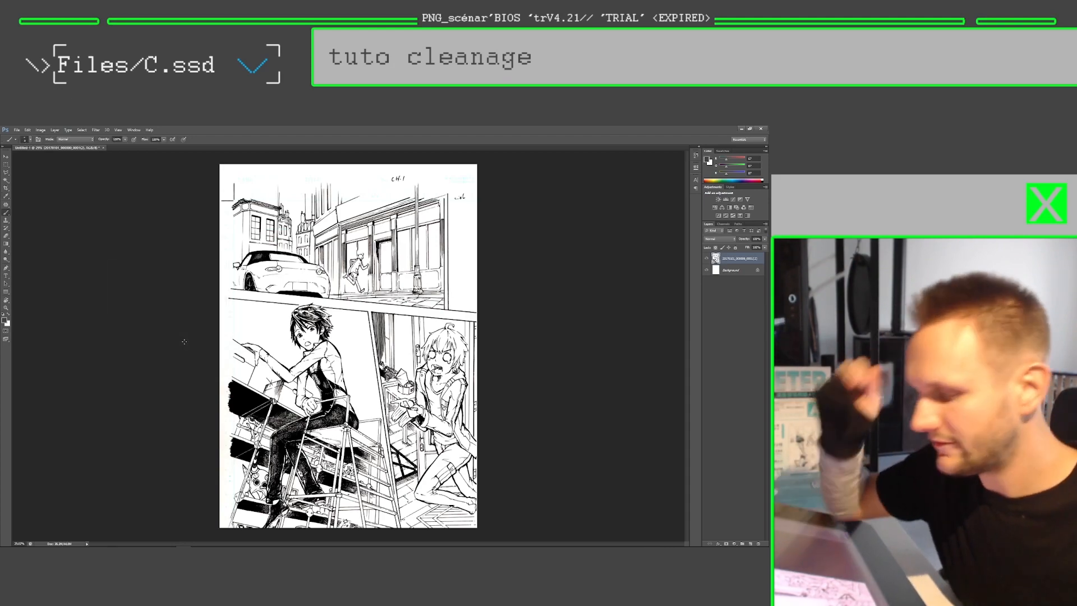
key(z)
drag(266, 256, 365, 259)
key(b)
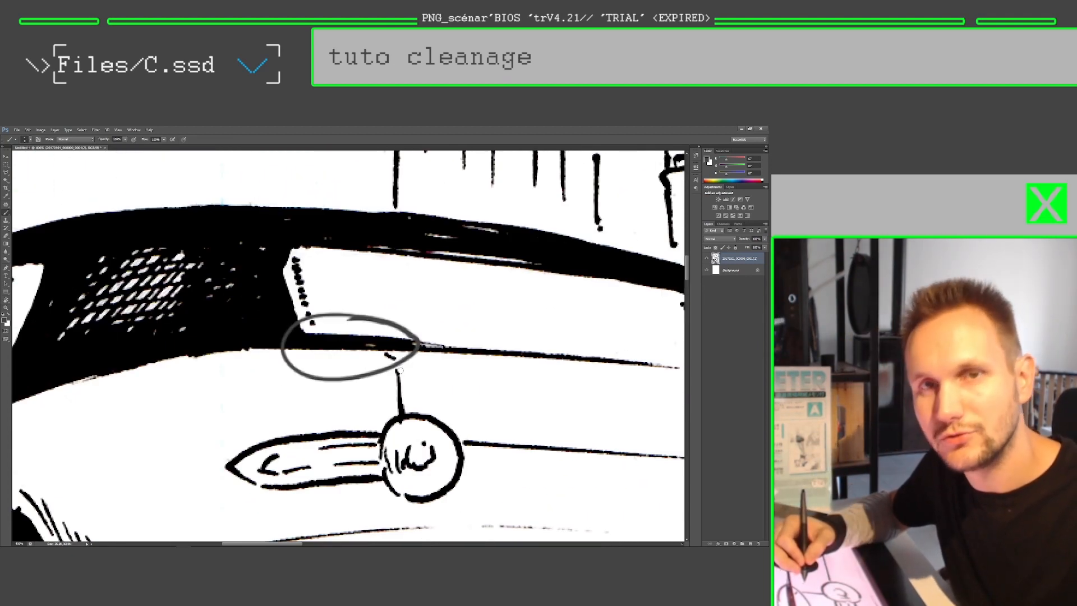
mouse_move(268, 295)
mouse_down()
mouse_move(275, 332)
mouse_move(242, 278)
mouse_up()
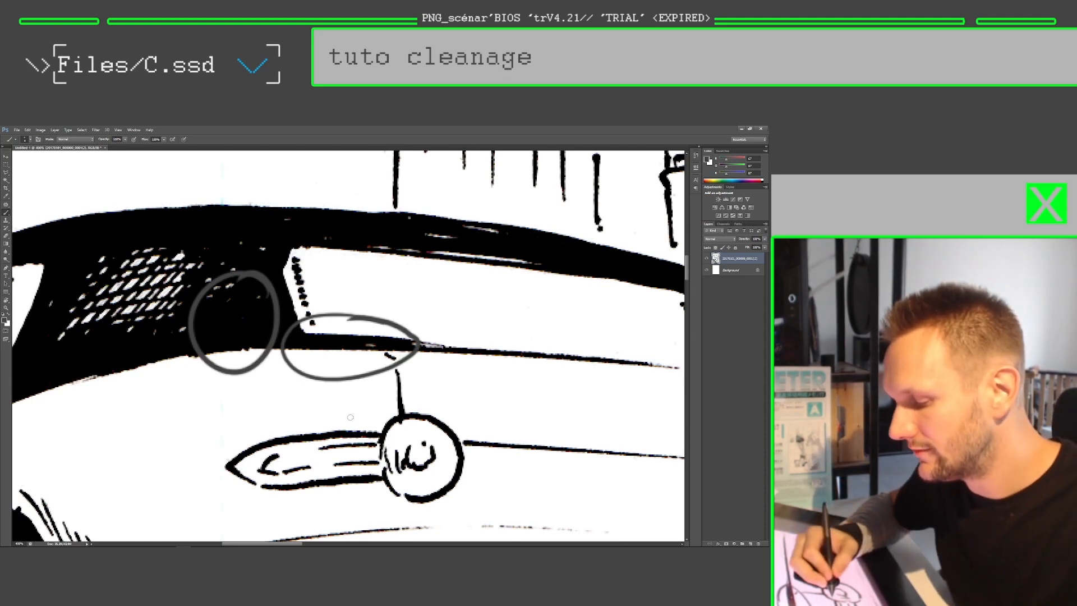
key(ctrl+z)
key(ctrl+z)
key(ctrl+z)
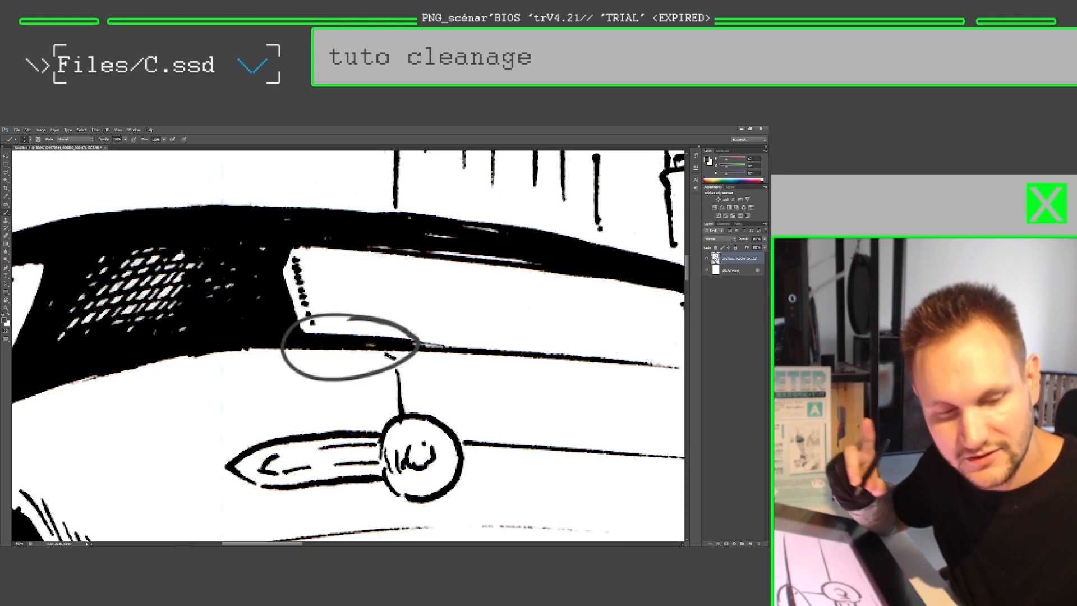
key(ctrl+z)
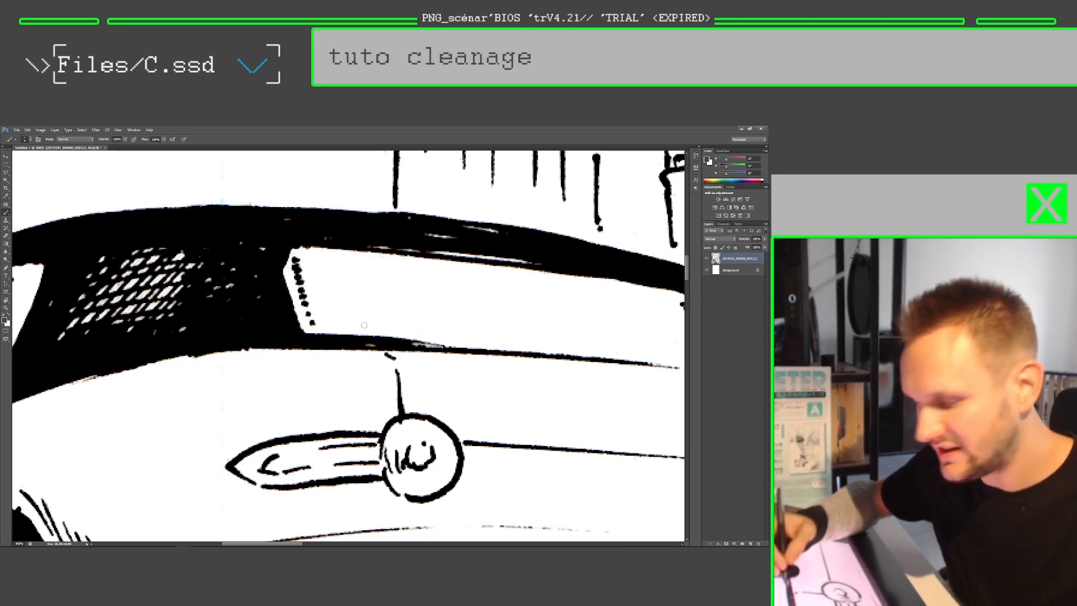
Step: Examine the ink pixels along the lower edge of the car's roof up close
key(ctrl+space)
drag(345, 333, 375, 336)
key(p)
drag(306, 320, 351, 299)
key(ctrl+z)
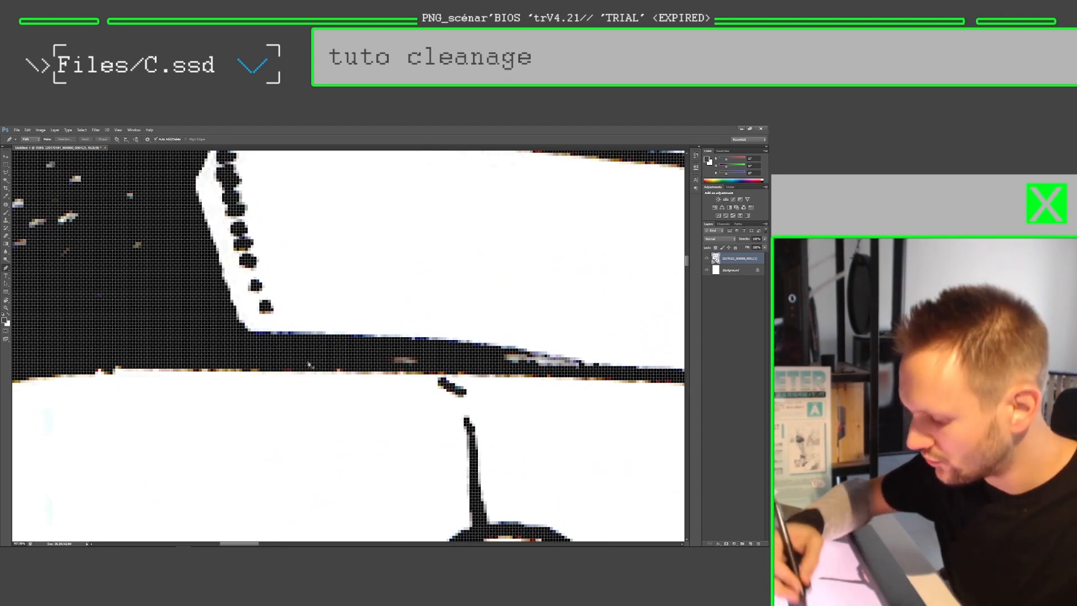
key(ctrl+space)
drag(393, 359, 292, 345)
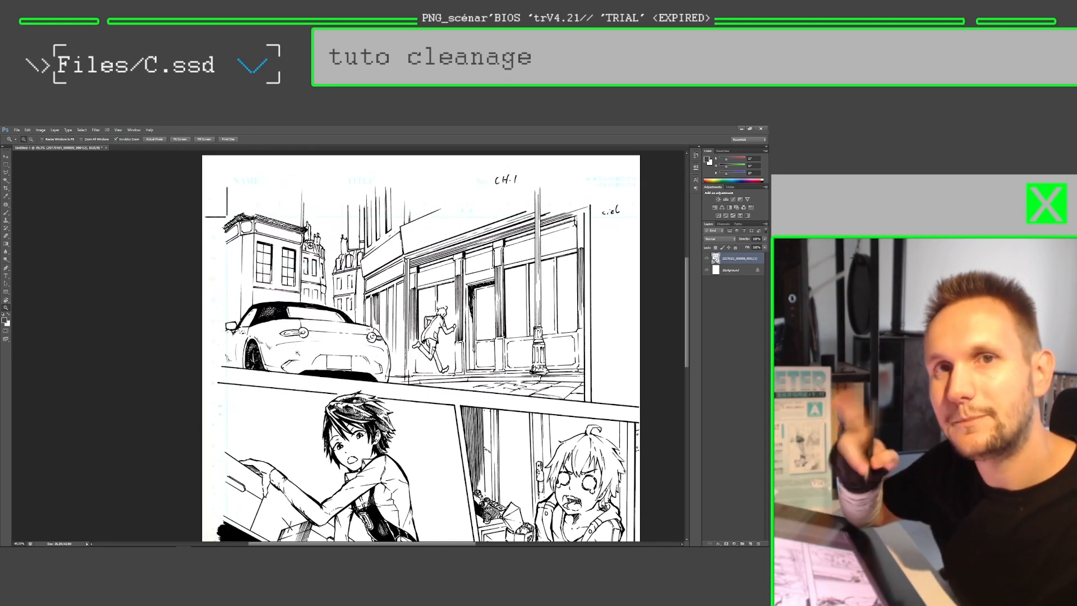
Step: Remove all colour from the scan layer by lowering its saturation to -100 with Hue/Saturation
drag(318, 351, 331, 323)
mouse_move(318, 328)
mouse_down()
mouse_move(333, 328)
mouse_move(319, 321)
mouse_up()
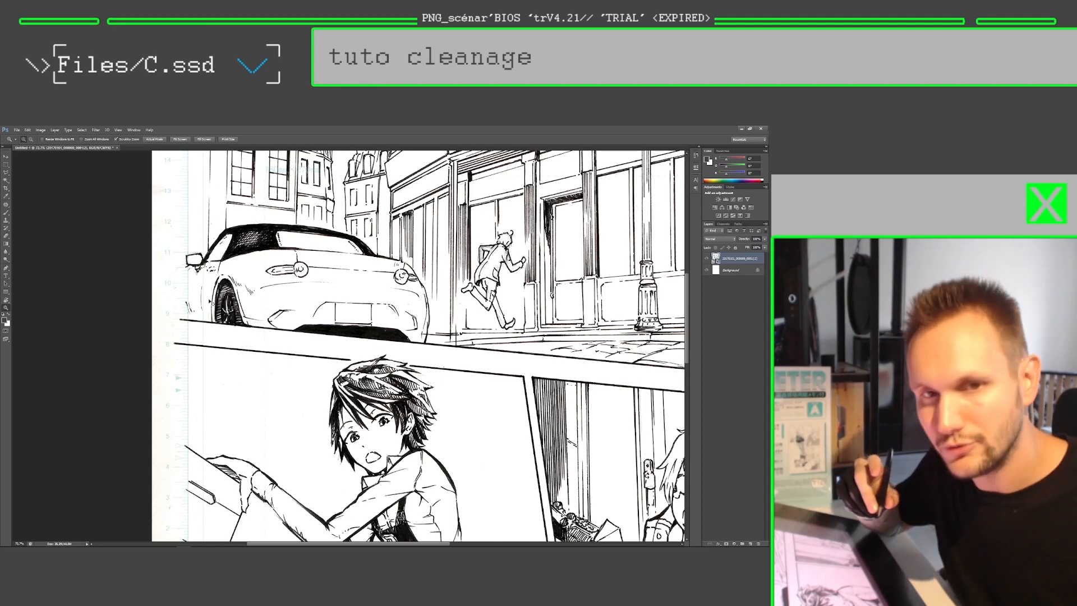
key(ctrl+u)
drag(313, 287, 259, 269)
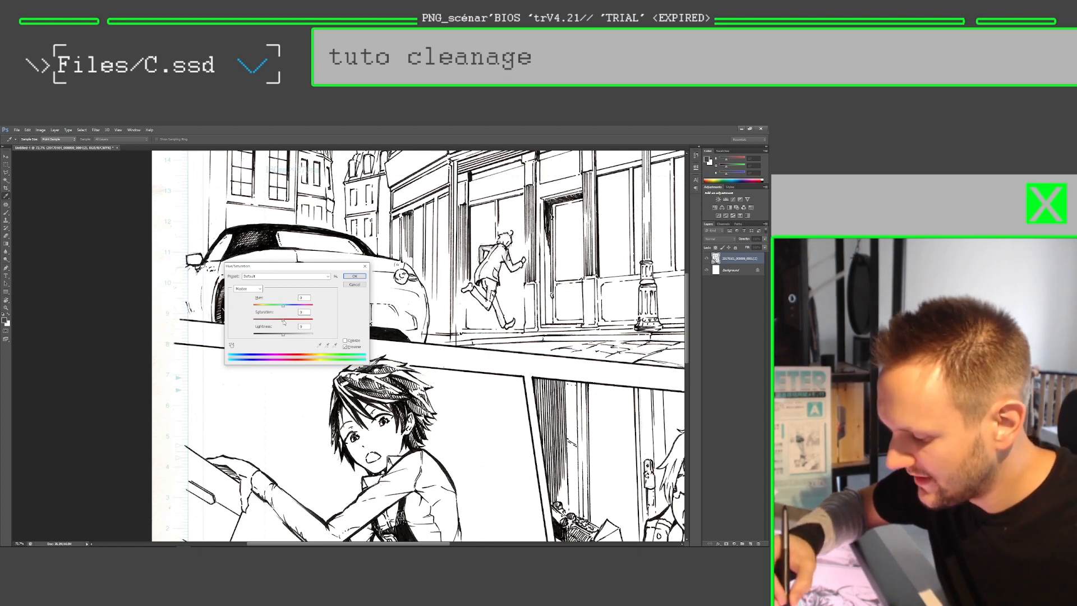
drag(284, 322, 240, 317)
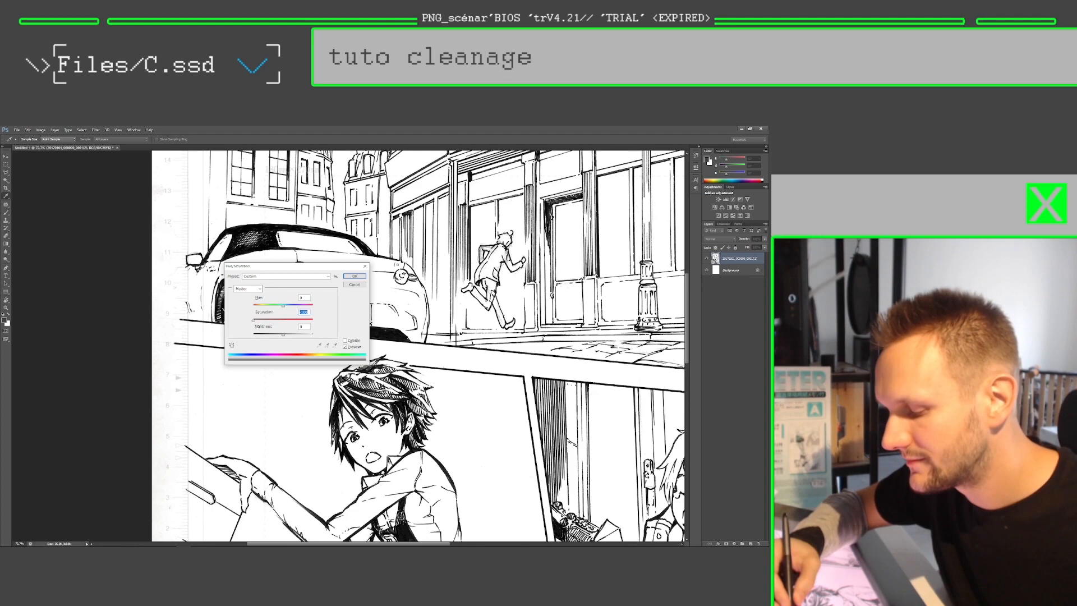
click(355, 276)
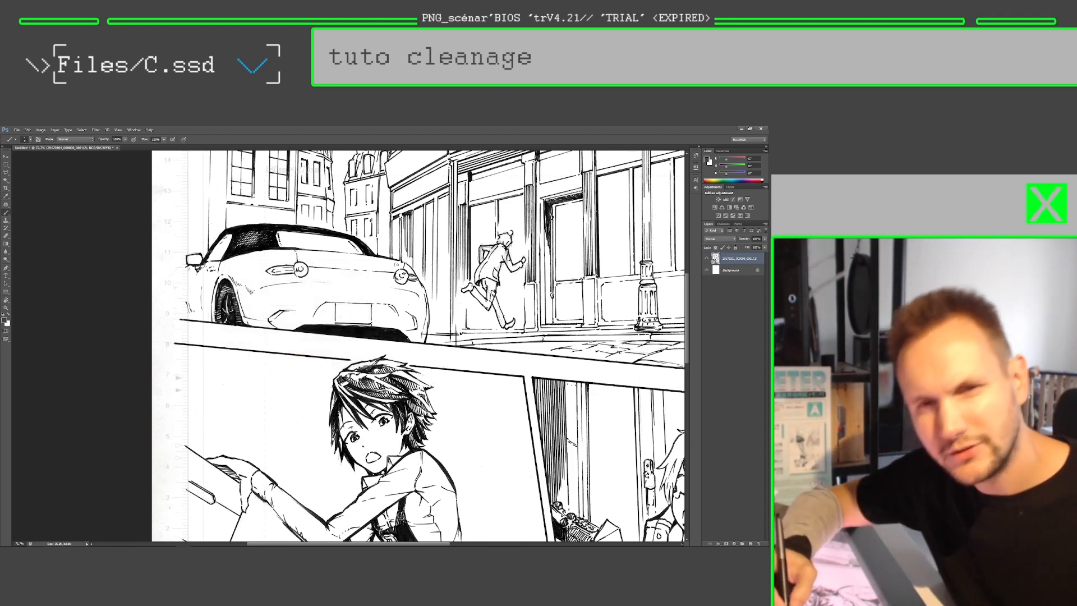
Step: Apply Levels to the desaturated scan with input values of 100 for black, 1 for midtones and 200 for white
key(z)
mouse_move(185, 289)
mouse_down()
mouse_move(208, 288)
mouse_move(197, 297)
mouse_up()
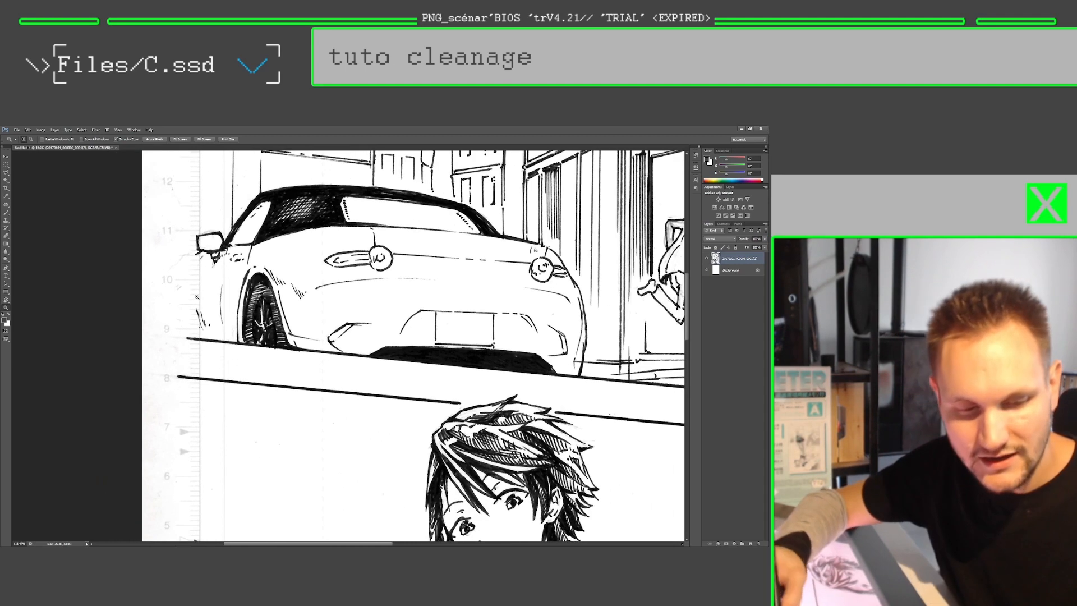
key(ctrl+l)
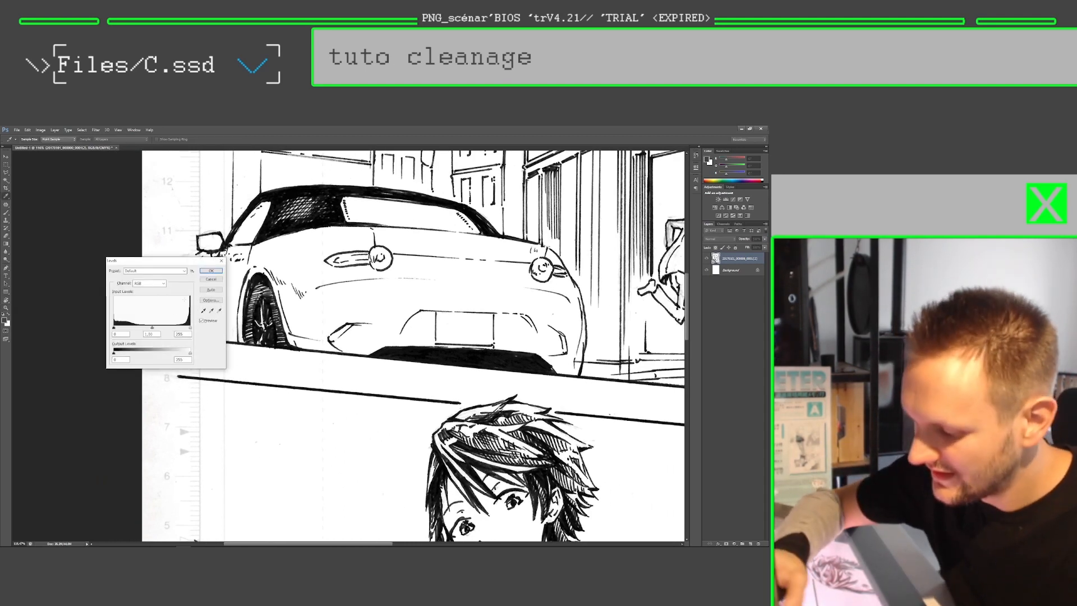
drag(175, 263, 306, 253)
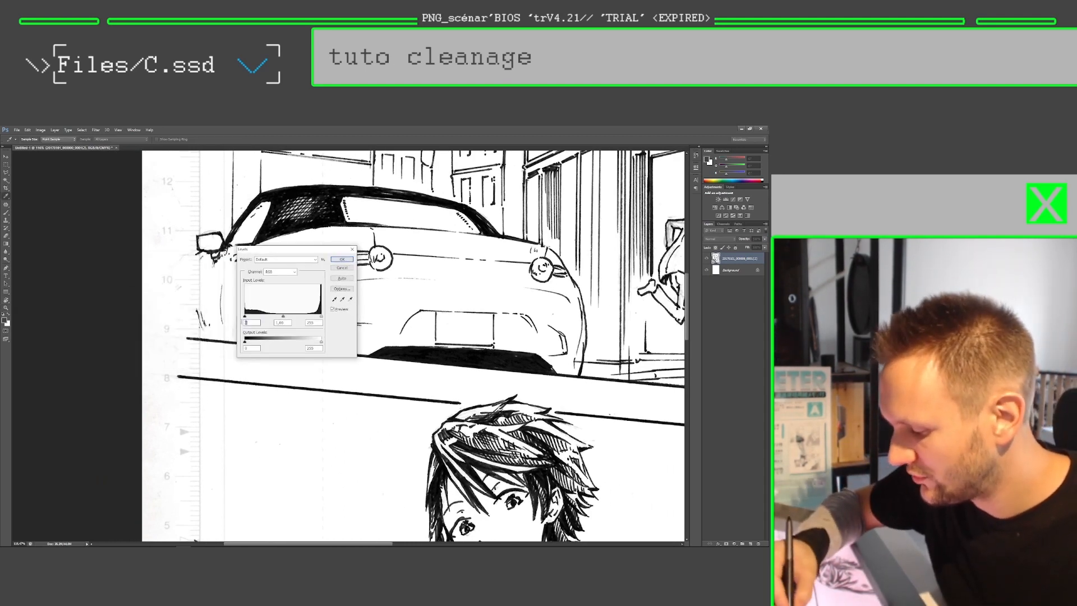
text(100)
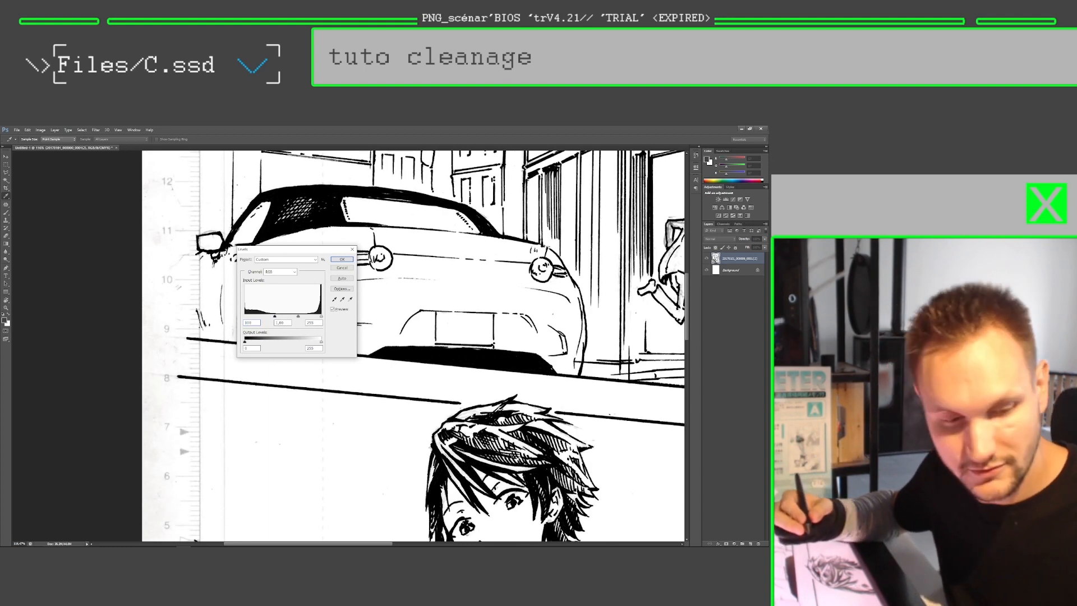
text(2)
click(314, 323)
text(200)
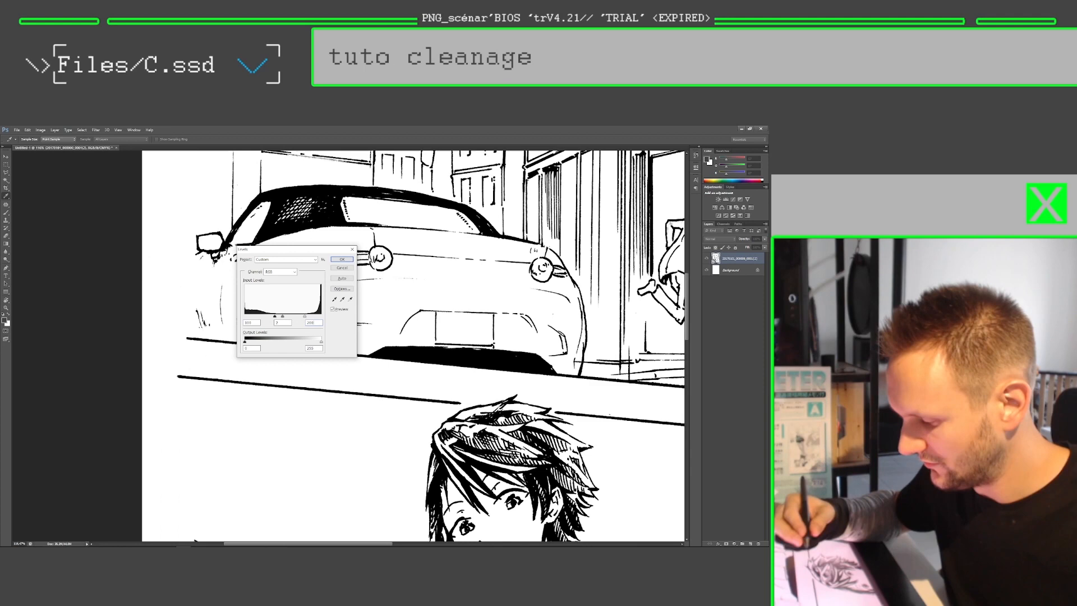
click(344, 260)
Step: Circle the stray corner mark above the building at the page's upper-left corner with the brush
drag(397, 343, 325, 342)
drag(443, 346, 331, 317)
drag(328, 317, 310, 317)
mouse_move(387, 338)
mouse_down()
mouse_move(315, 291)
mouse_move(313, 330)
mouse_move(414, 445)
mouse_up()
mouse_move(242, 295)
mouse_down()
mouse_move(271, 295)
mouse_move(236, 312)
mouse_move(273, 355)
mouse_move(295, 262)
mouse_move(242, 298)
mouse_up()
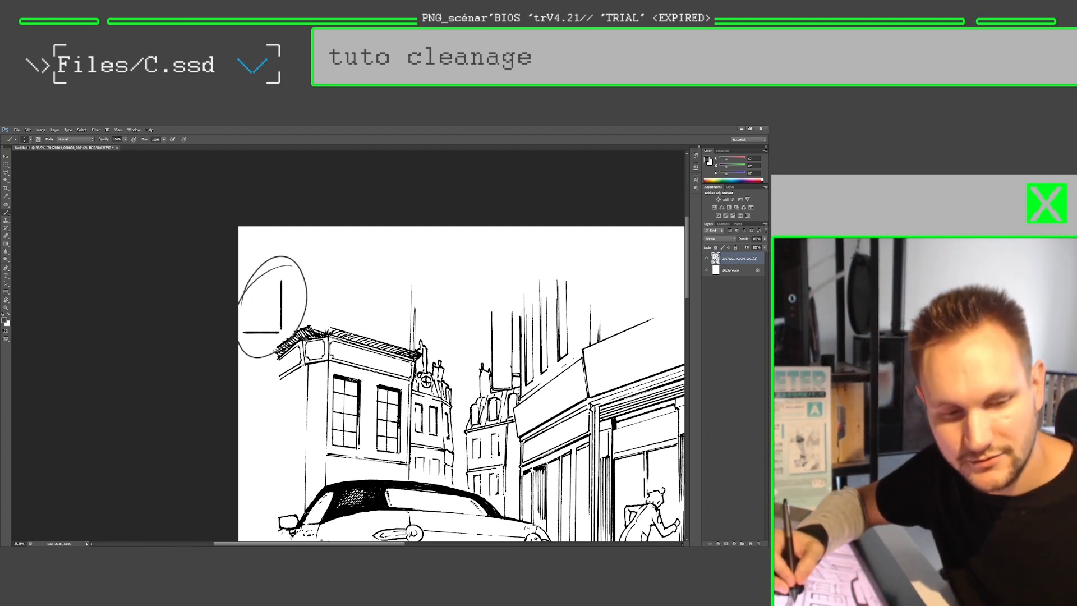
Step: Undo the brush circle around the upper-left corner mark and the Levels correction of the scan
key(ctrl+z)
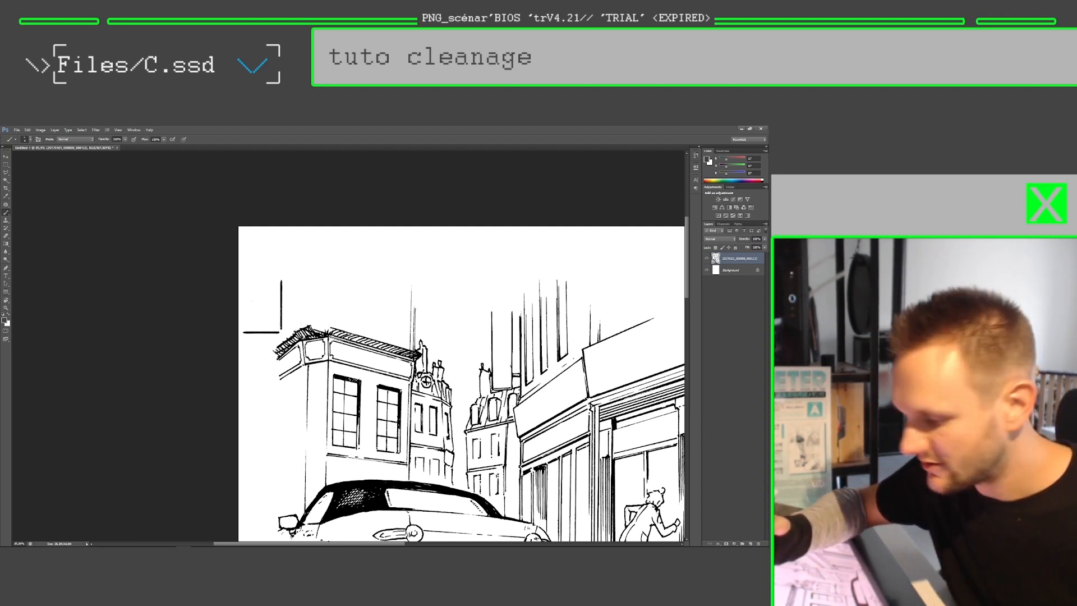
key(ctrl+alt+z)
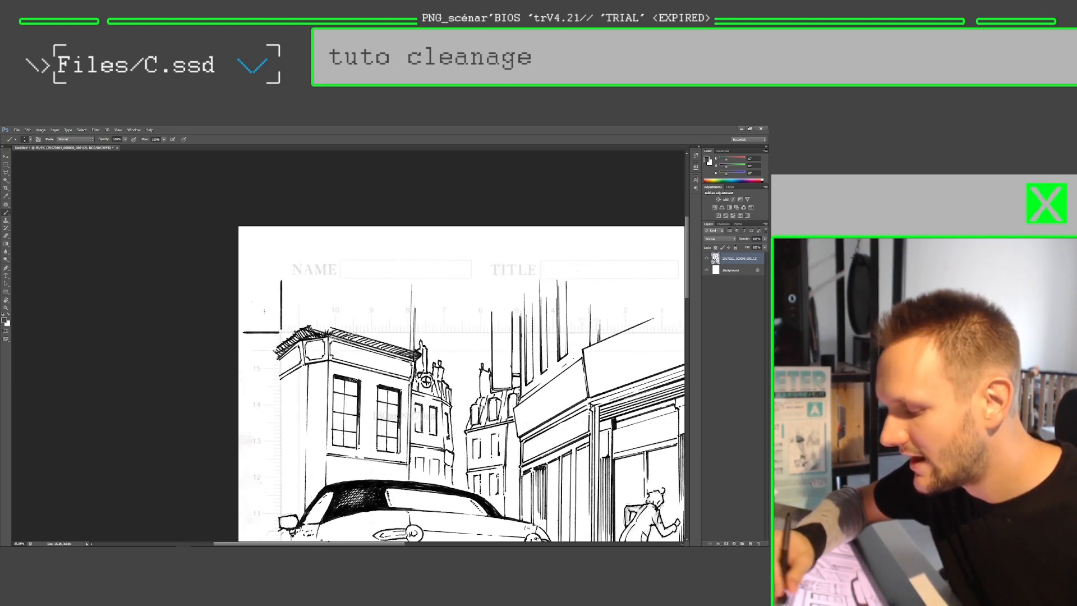
Step: Circle the upper-left corner mark, trace the page frame's left and upper edges from it, and undo the brush strokes
mouse_move(291, 267)
mouse_down()
mouse_move(260, 278)
mouse_move(241, 343)
mouse_move(274, 355)
mouse_move(262, 273)
mouse_up()
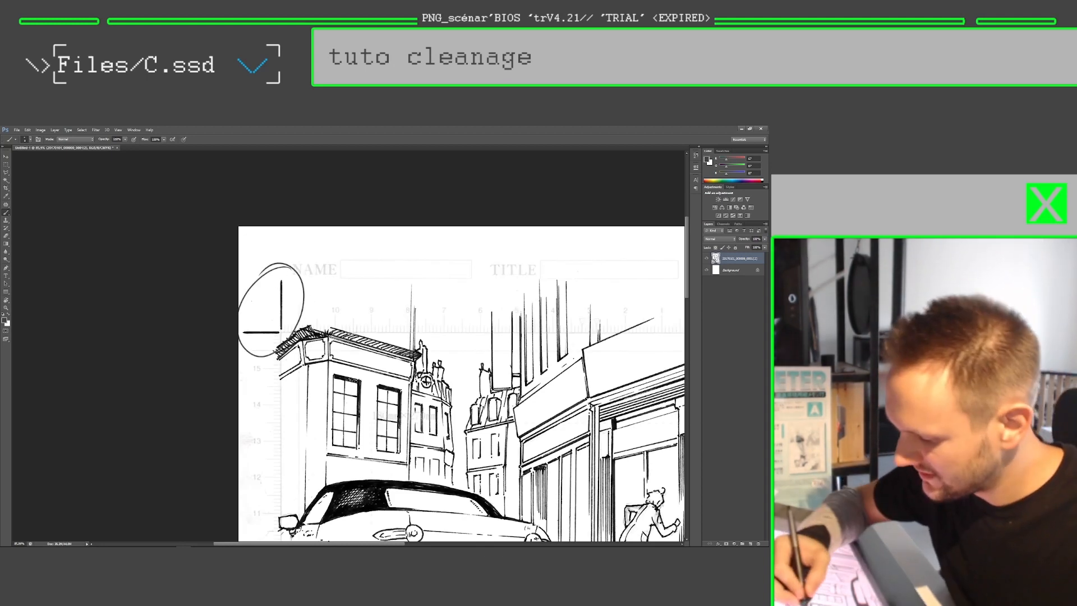
drag(348, 359, 350, 339)
drag(283, 295, 281, 464)
drag(276, 312, 493, 315)
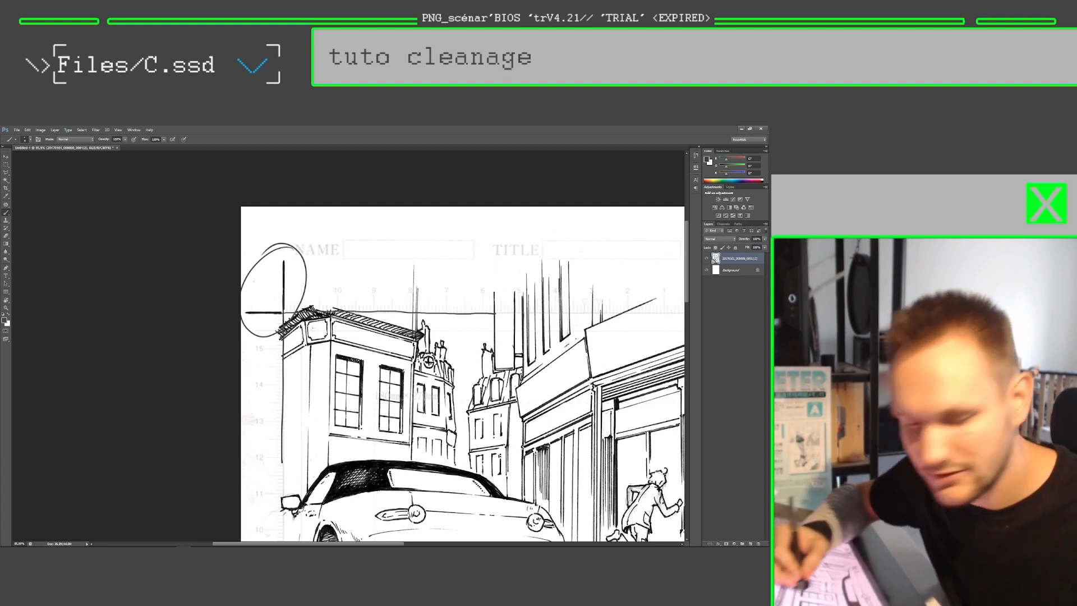
key(ctrl+alt+z)
key(ctrl+alt+z)
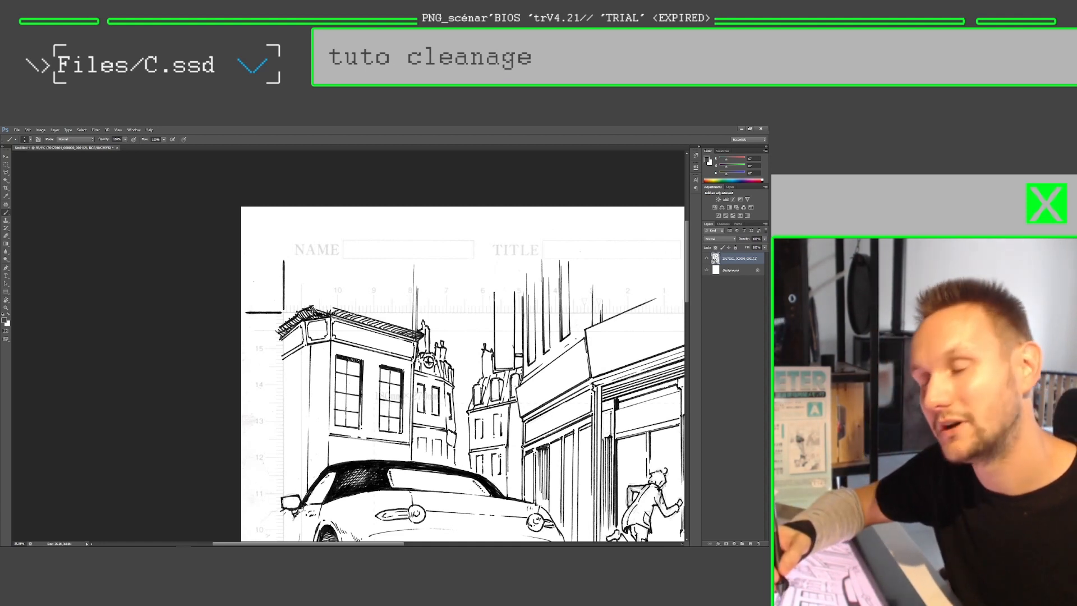
mouse_move(259, 293)
mouse_down()
mouse_move(282, 309)
mouse_move(327, 261)
mouse_up()
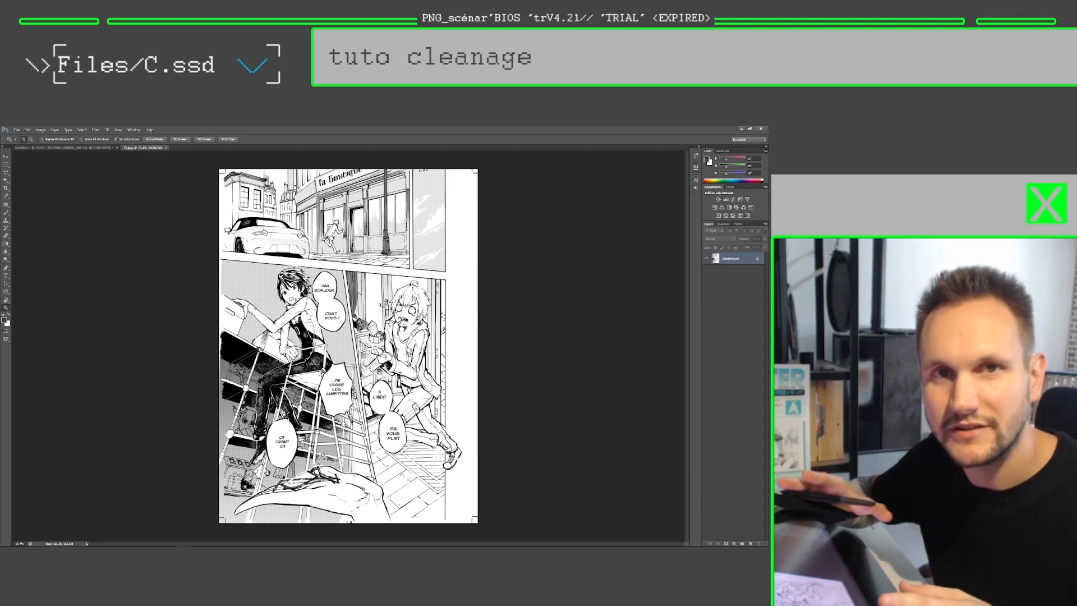
Step: Examine the finished, toned comic page up close, including its panels and upper-right page corner
drag(316, 271, 363, 272)
drag(209, 298, 235, 322)
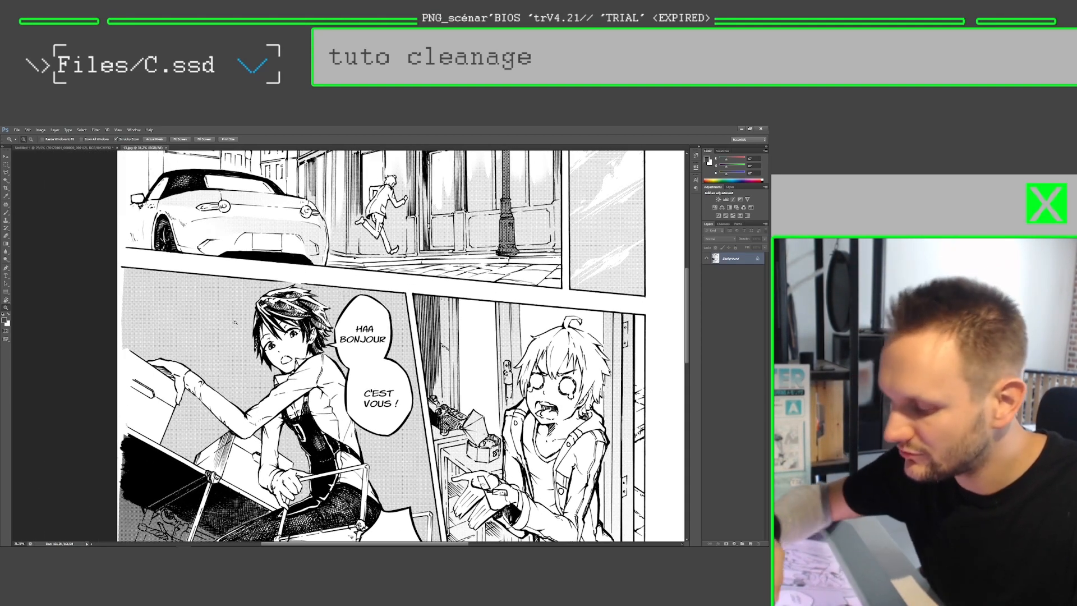
drag(256, 384, 291, 286)
drag(400, 285, 279, 414)
drag(432, 230, 456, 233)
Step: Hatch the trim margin outside the finished page's upper-right corner mark with the brush, along the upper and right edges
key(b)
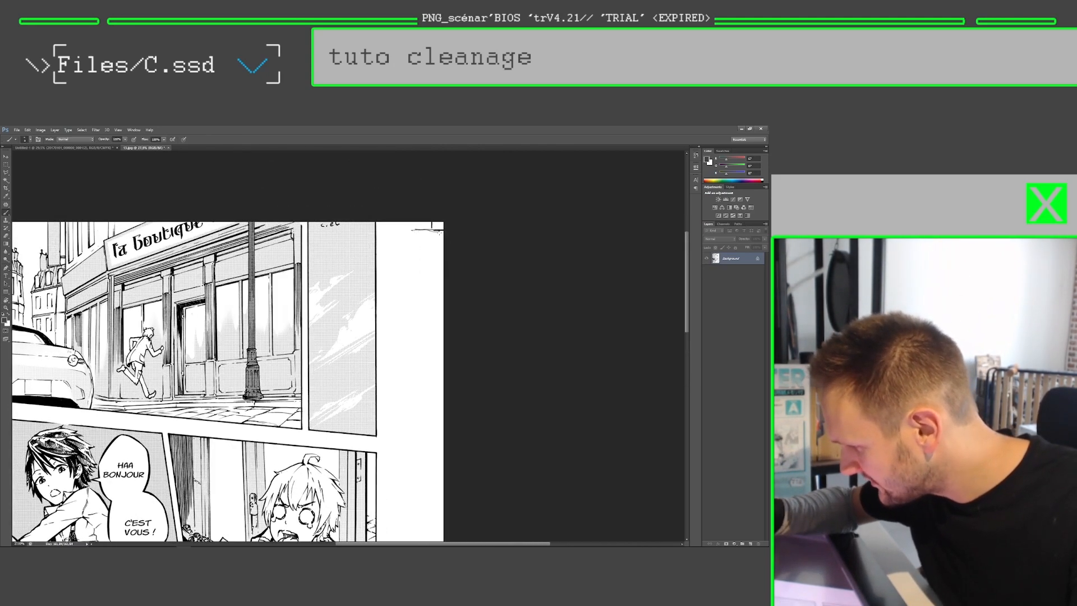
mouse_move(405, 274)
mouse_down()
mouse_move(462, 278)
mouse_move(420, 272)
mouse_up()
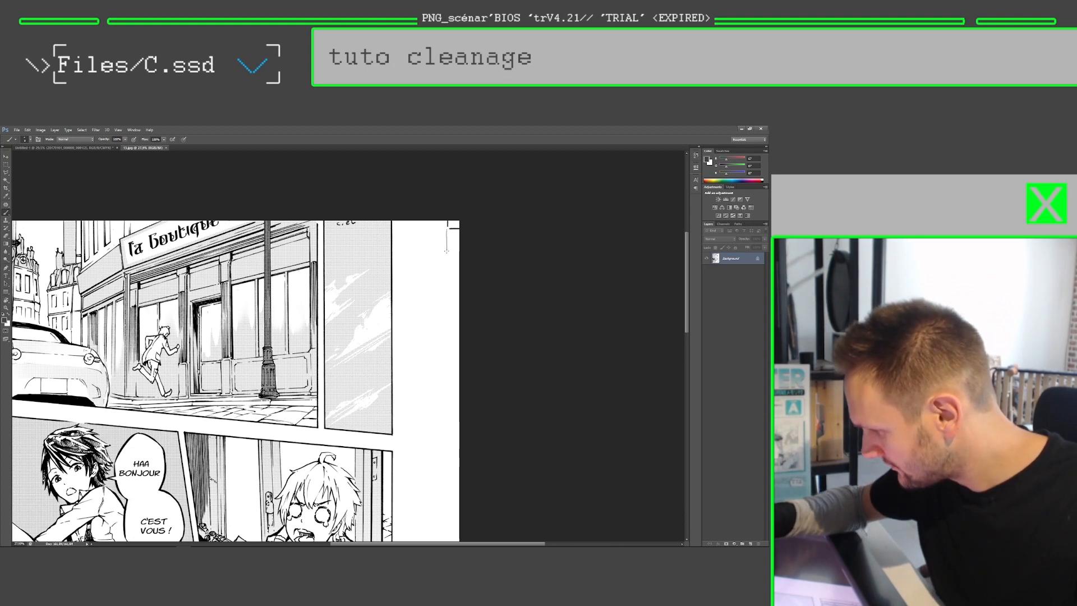
drag(447, 235, 445, 303)
key(ctrl+z)
mouse_move(448, 230)
mouse_down()
mouse_move(444, 349)
mouse_move(447, 227)
mouse_move(428, 228)
mouse_move(444, 357)
mouse_up()
mouse_move(444, 357)
mouse_down()
mouse_move(450, 235)
mouse_move(433, 217)
mouse_move(412, 223)
mouse_move(415, 214)
mouse_move(466, 223)
mouse_move(443, 509)
mouse_up()
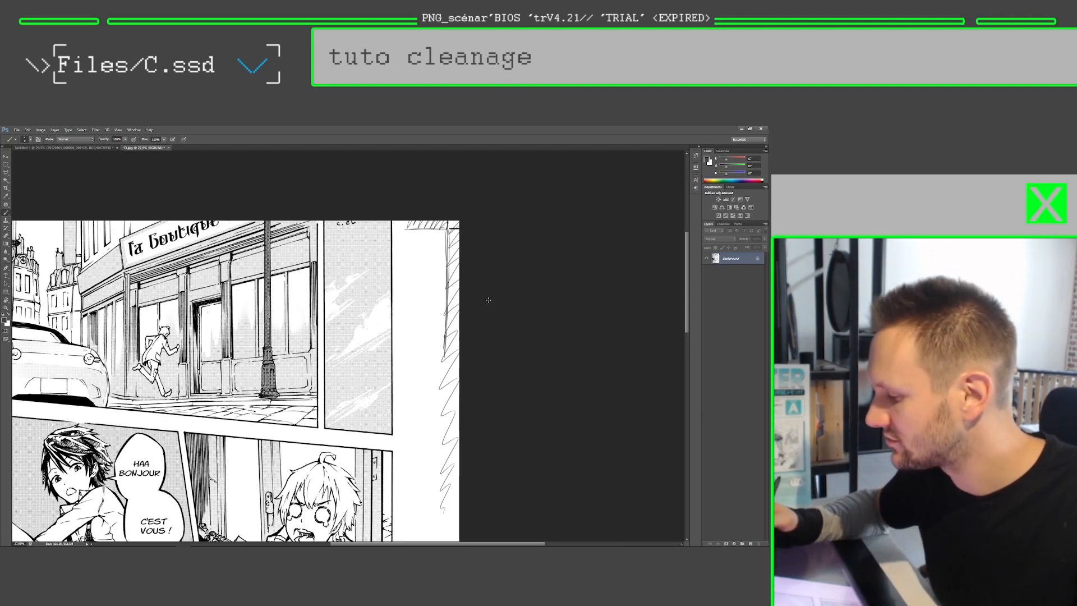
key(ctrl+0)
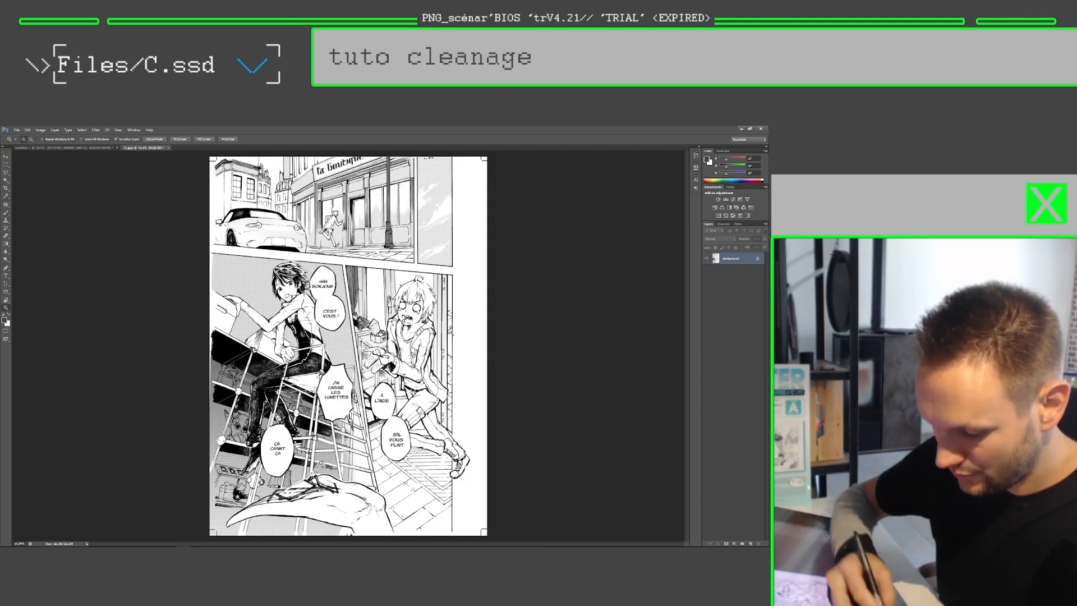
Step: Switch to Clip Studio Paint and cancel the tonal correction dialog open over the scanned page
key(alt+Tab)
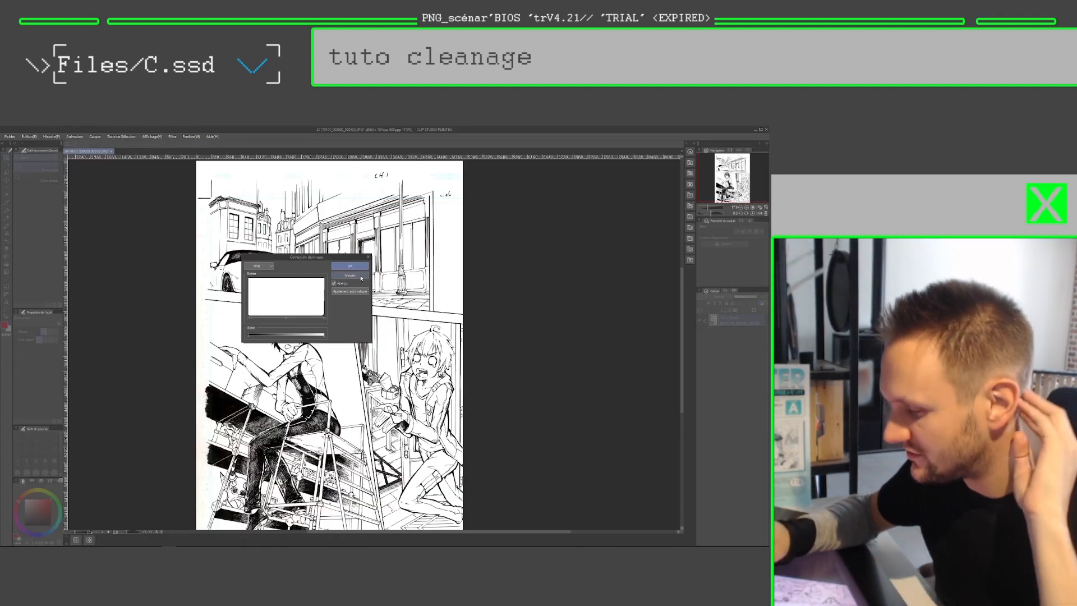
click(360, 276)
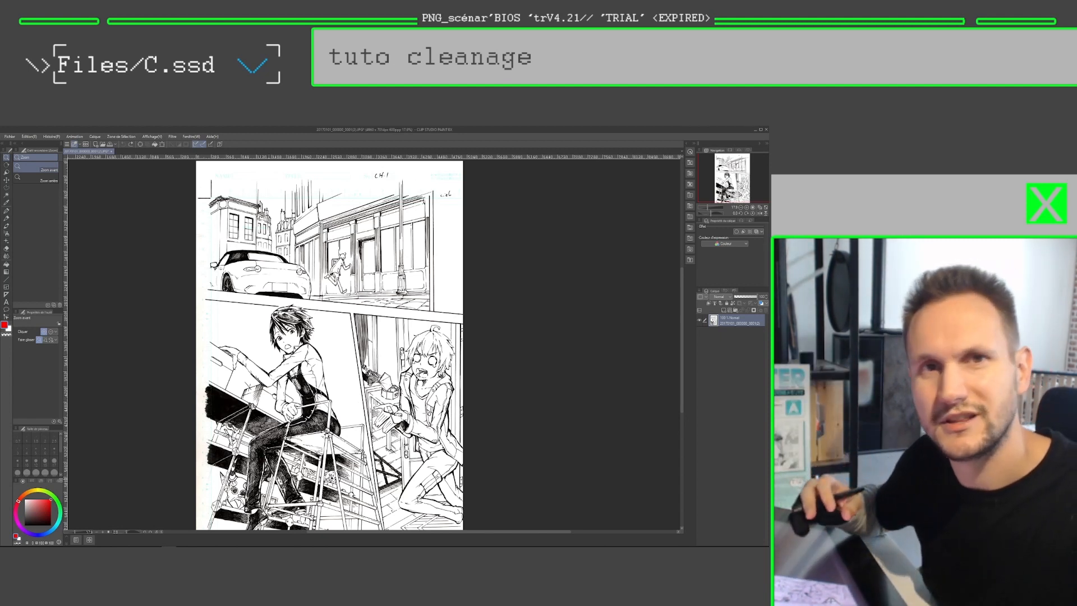
drag(330, 359, 338, 342)
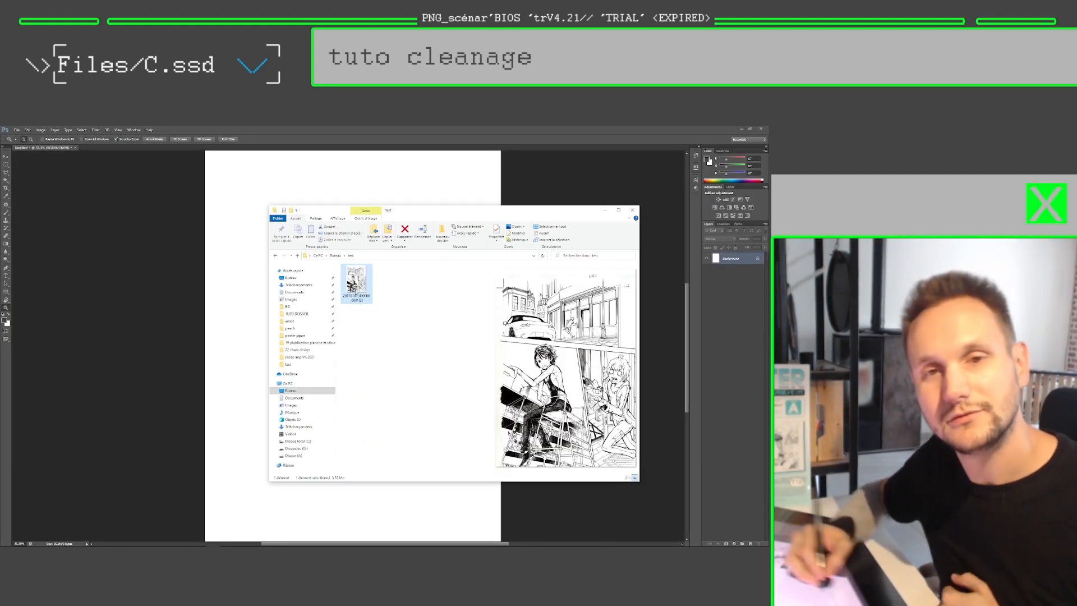
drag(356, 292, 234, 296)
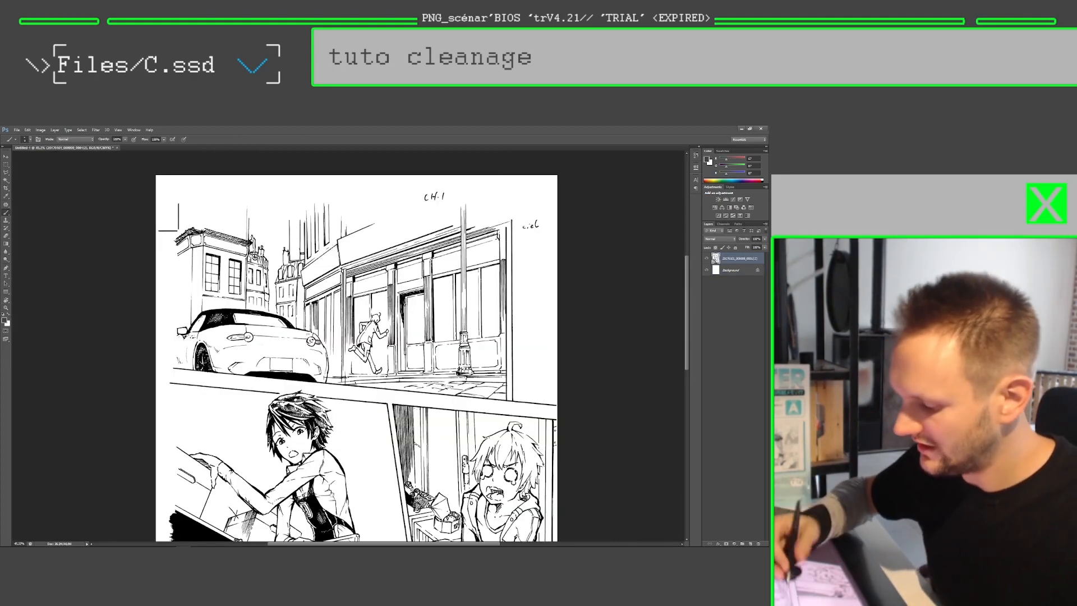
mouse_move(359, 404)
mouse_down()
mouse_move(366, 303)
mouse_move(305, 291)
mouse_up()
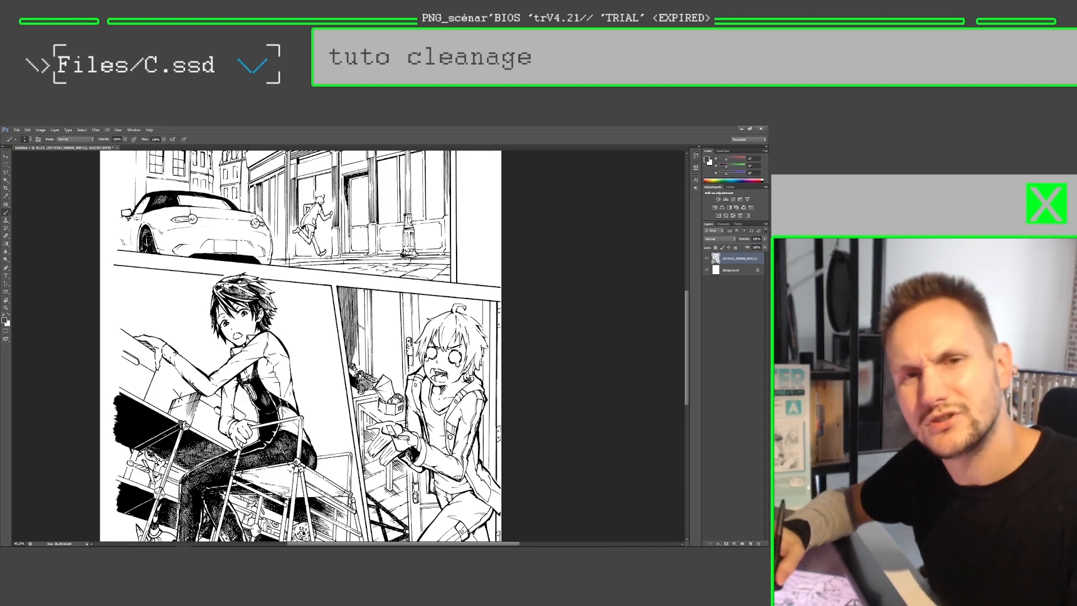
drag(343, 335, 352, 325)
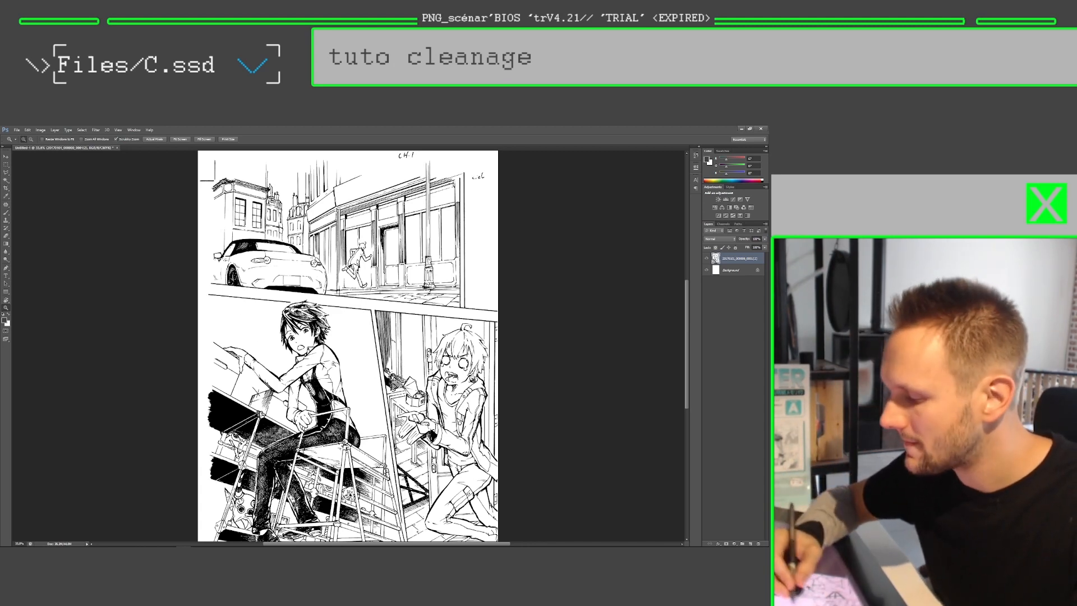
Step: Paint green over the dark-haired character's sleeve on Layer 1 and place that layer beneath the scan layer
drag(362, 299, 386, 256)
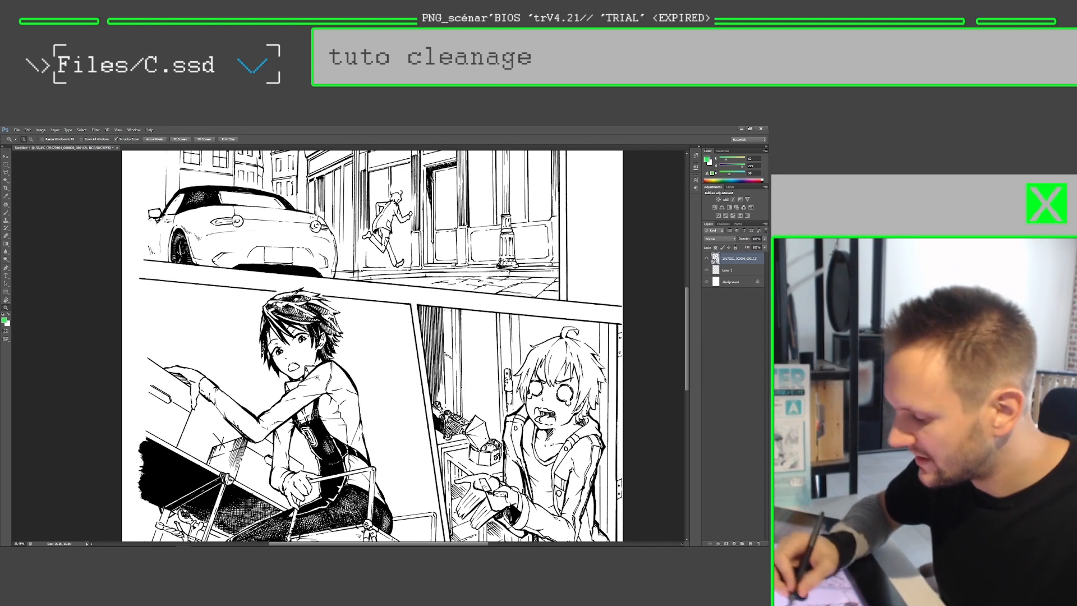
drag(729, 271, 730, 256)
key(p)
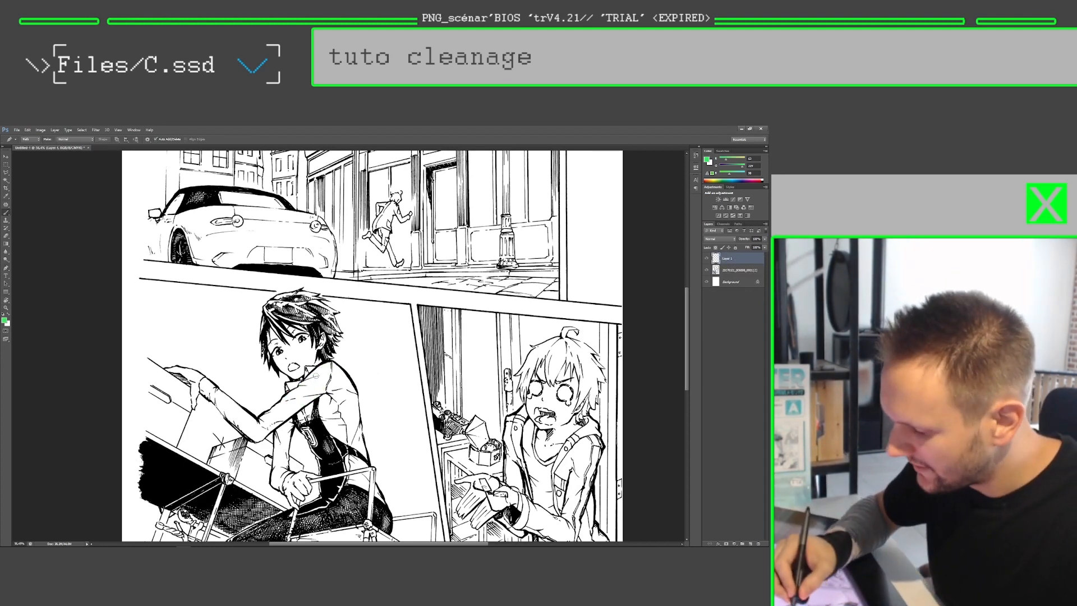
key(b)
mouse_move(317, 371)
mouse_down()
mouse_move(296, 399)
mouse_move(326, 371)
mouse_move(272, 417)
mouse_move(303, 403)
mouse_up()
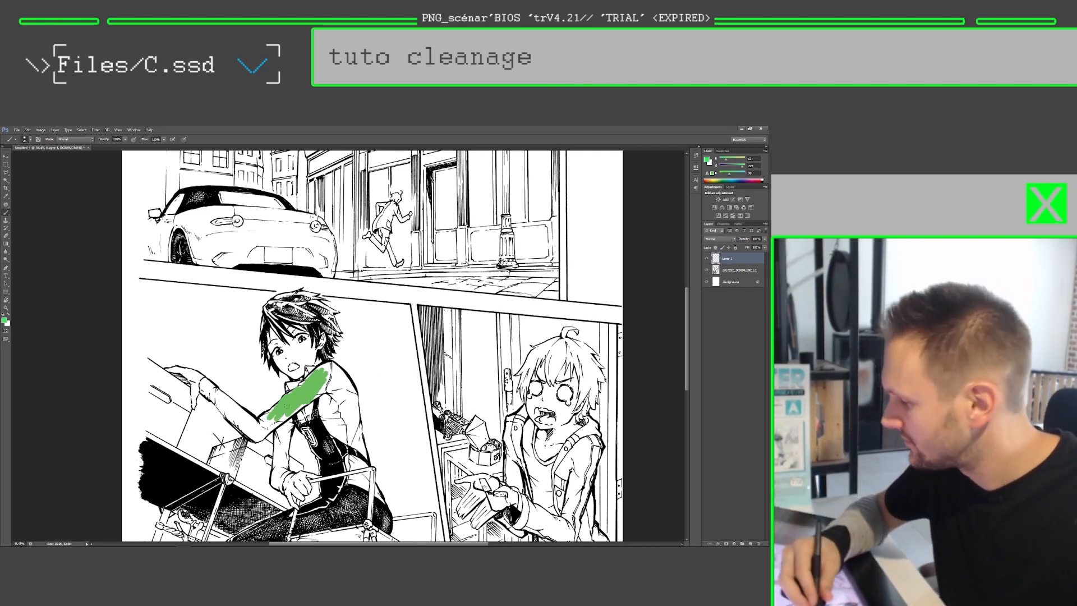
drag(738, 257, 737, 274)
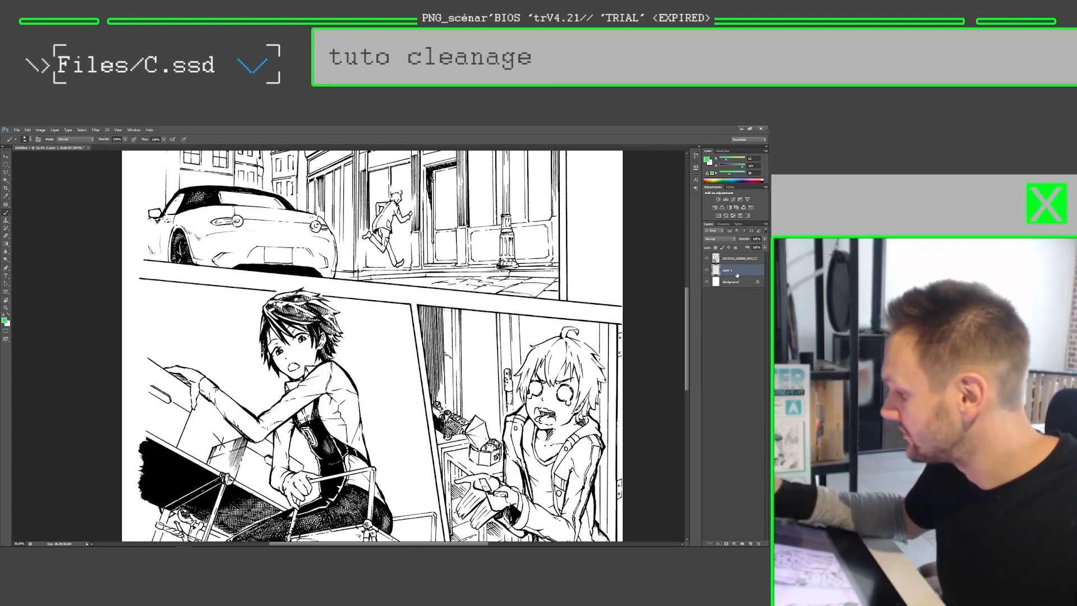
Step: Try the Multiply blend mode on the scan layer and return it to Normal
click(734, 259)
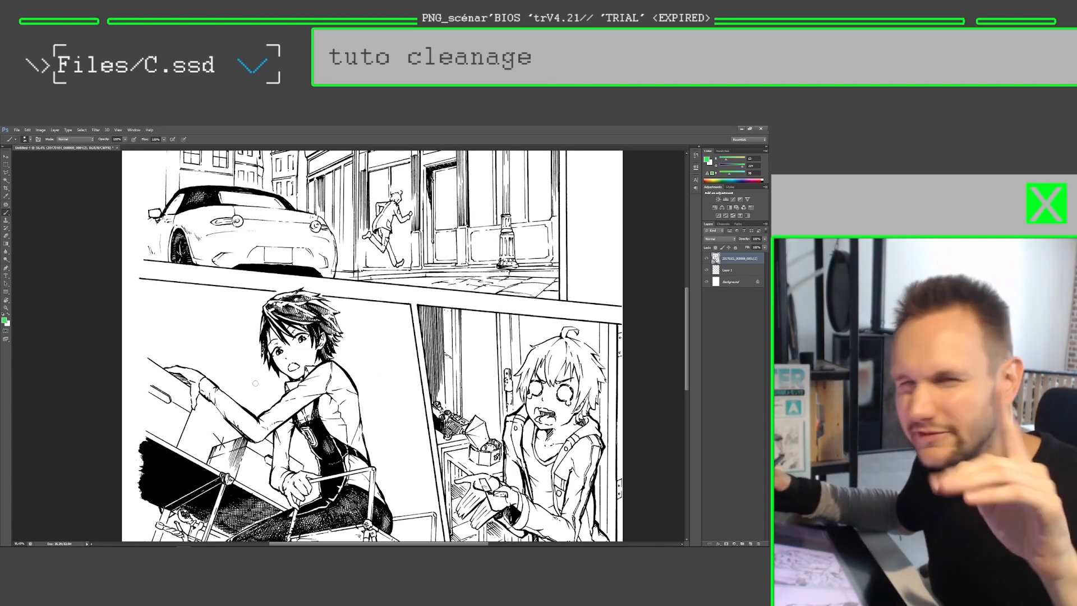
click(723, 239)
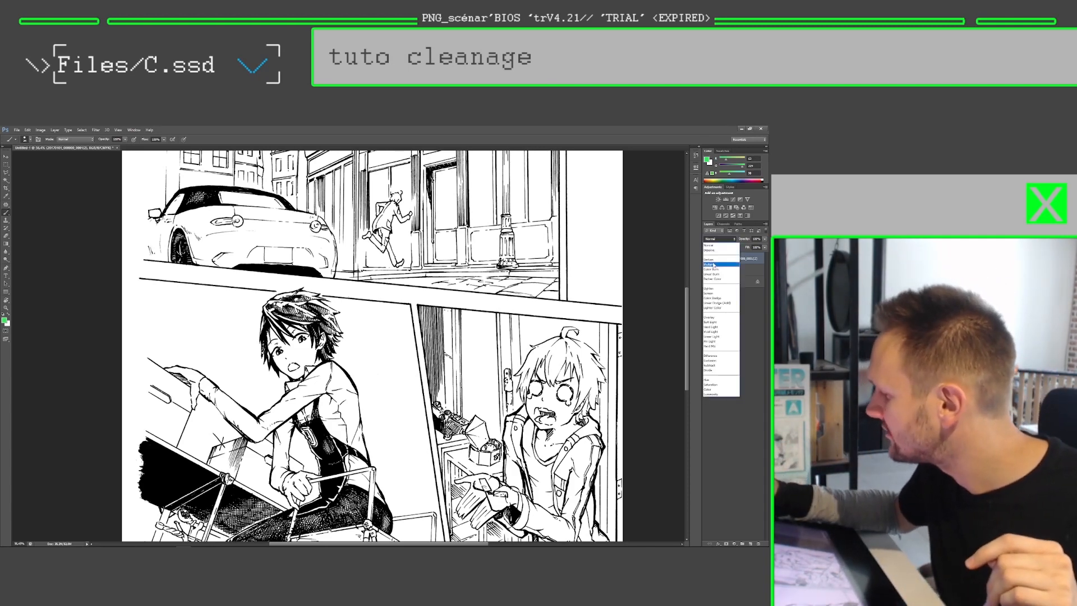
click(713, 265)
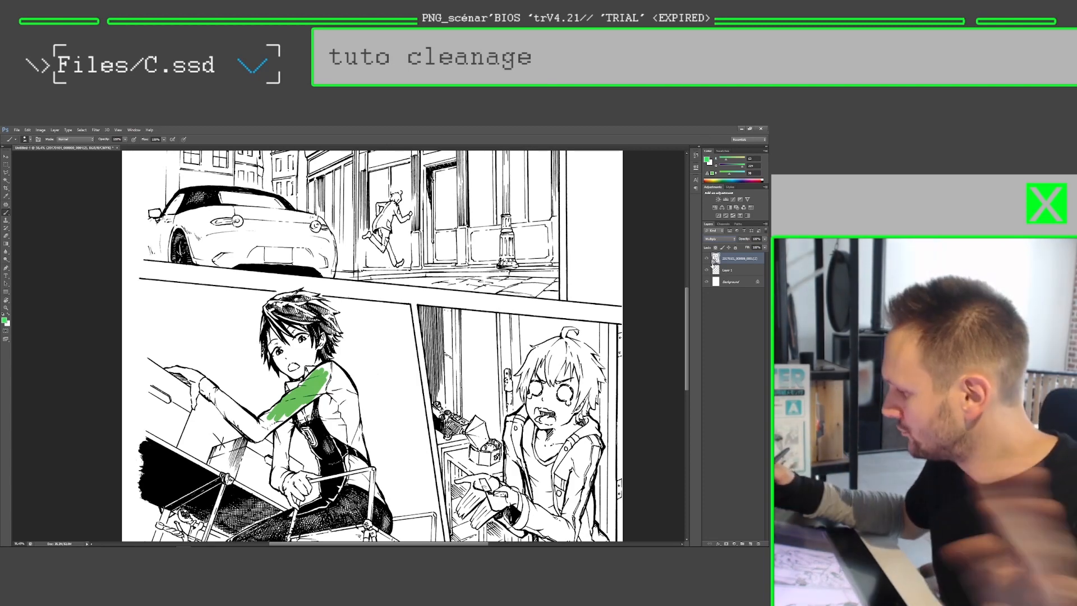
click(719, 239)
click(715, 243)
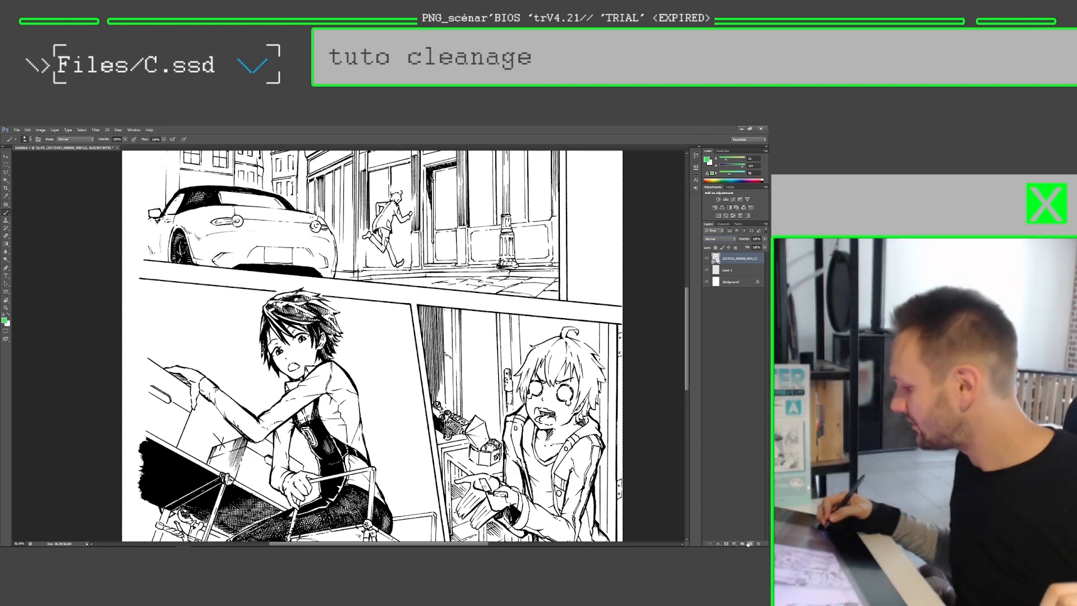
Step: Create a new alpha channel and paste the copied page line art into it
click(722, 225)
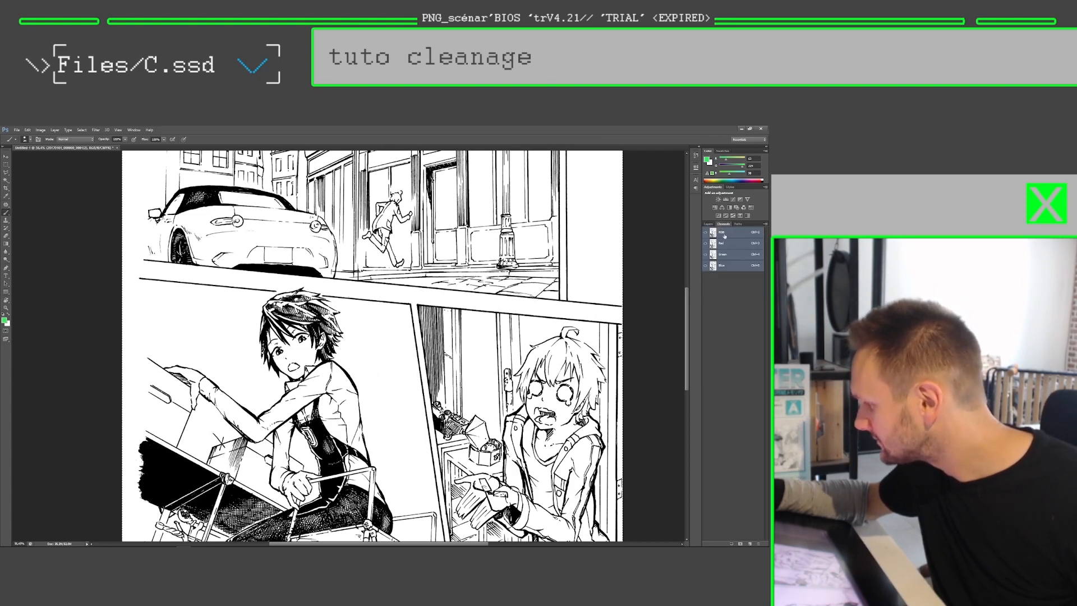
click(740, 543)
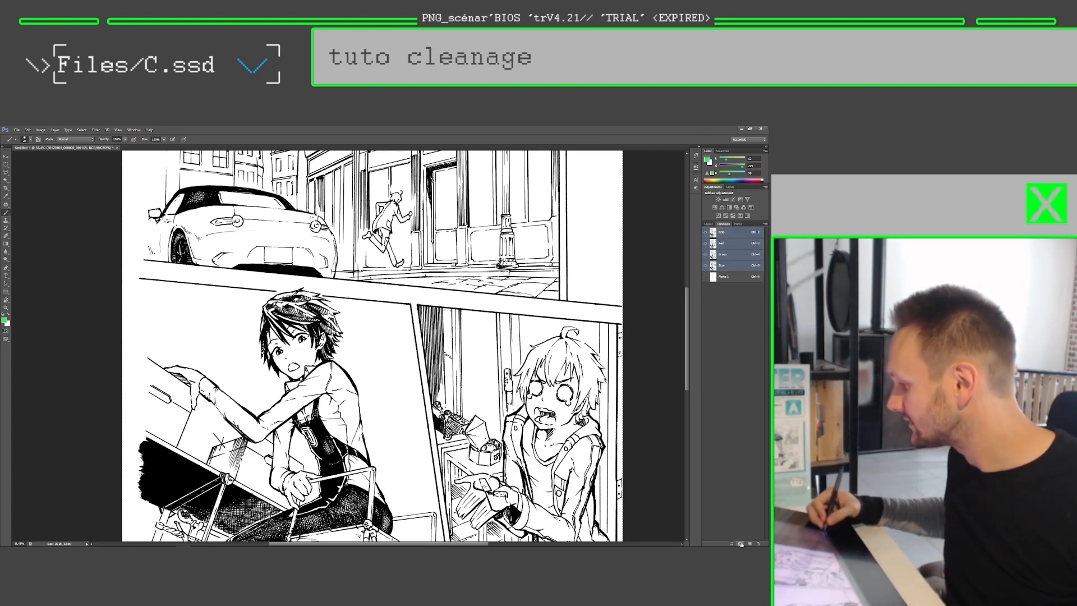
click(720, 277)
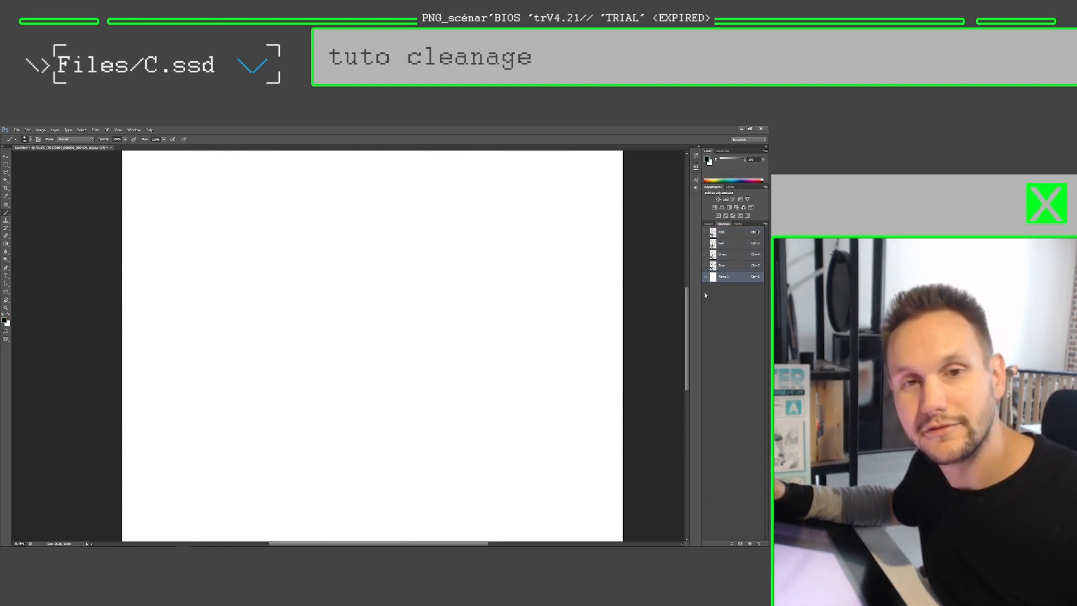
key(ctrl+v)
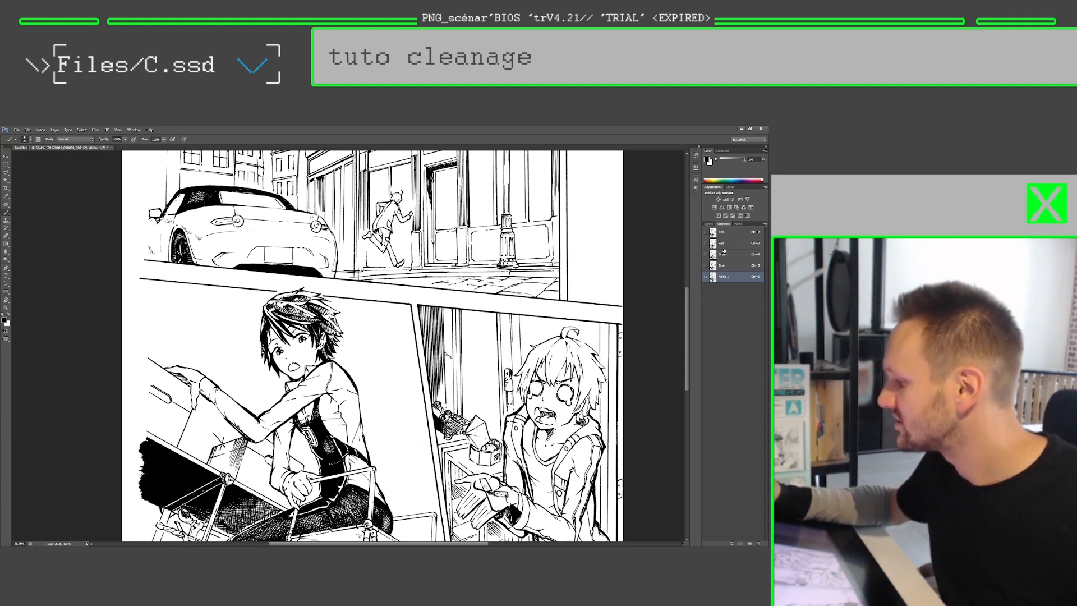
Step: Add a new layer above the scan layer and load the inverted Alpha 1 channel as a new selection
click(708, 224)
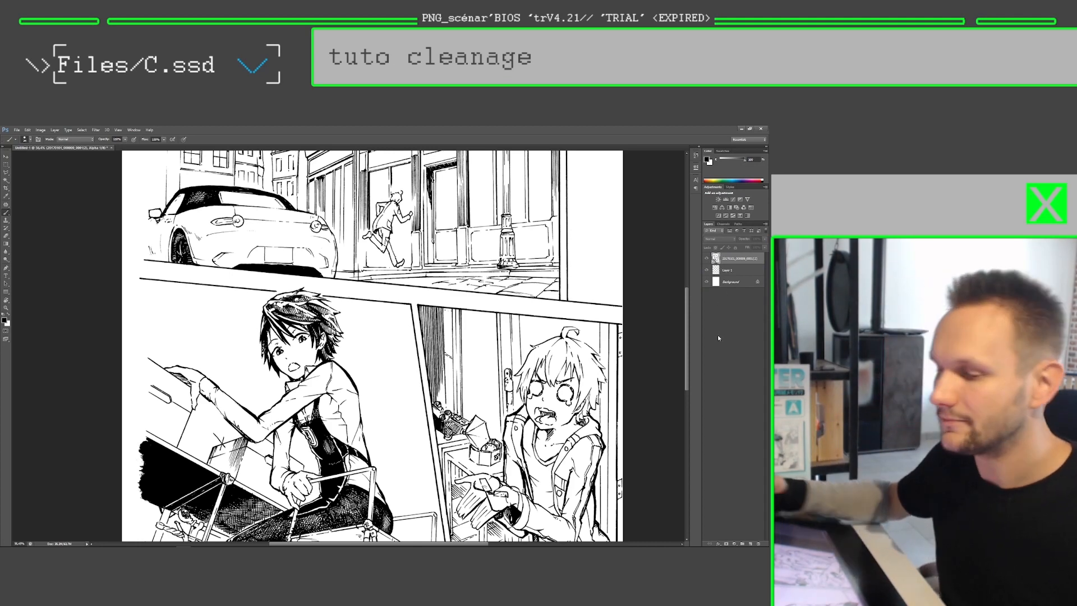
click(750, 543)
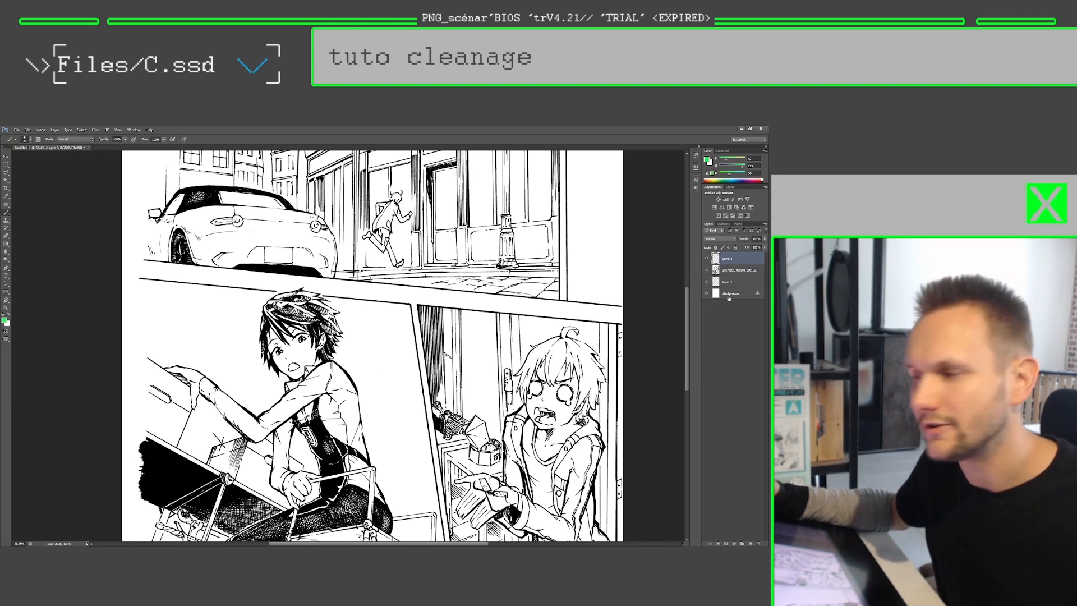
click(82, 129)
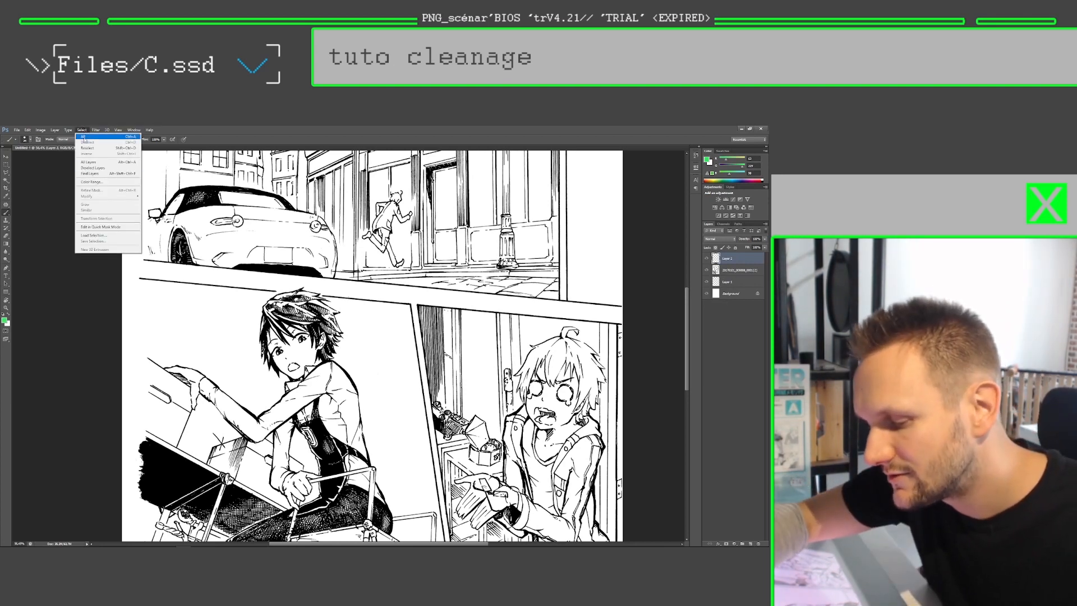
click(93, 235)
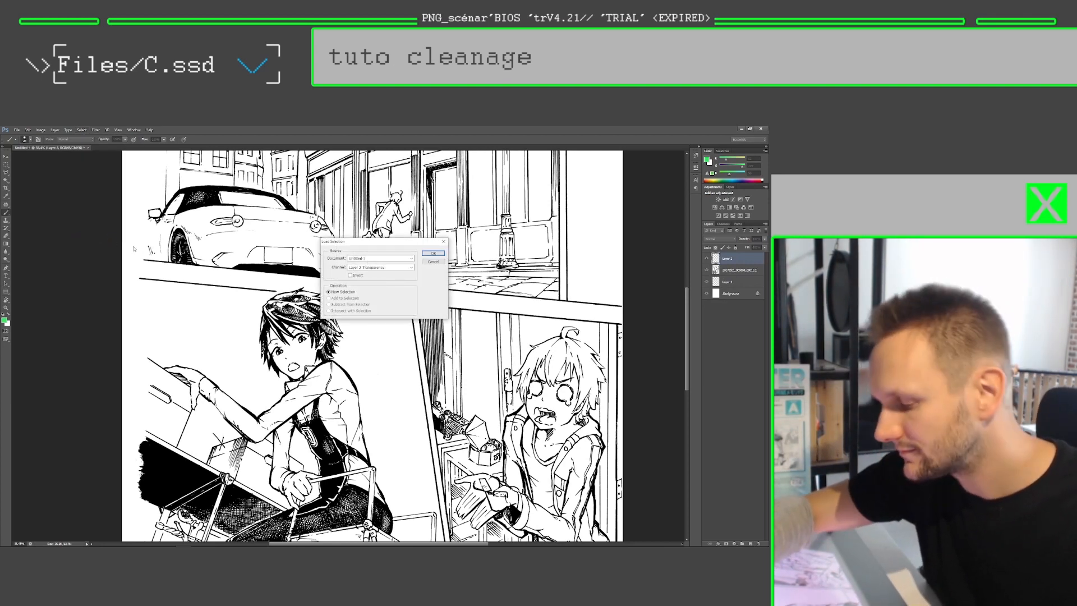
click(396, 258)
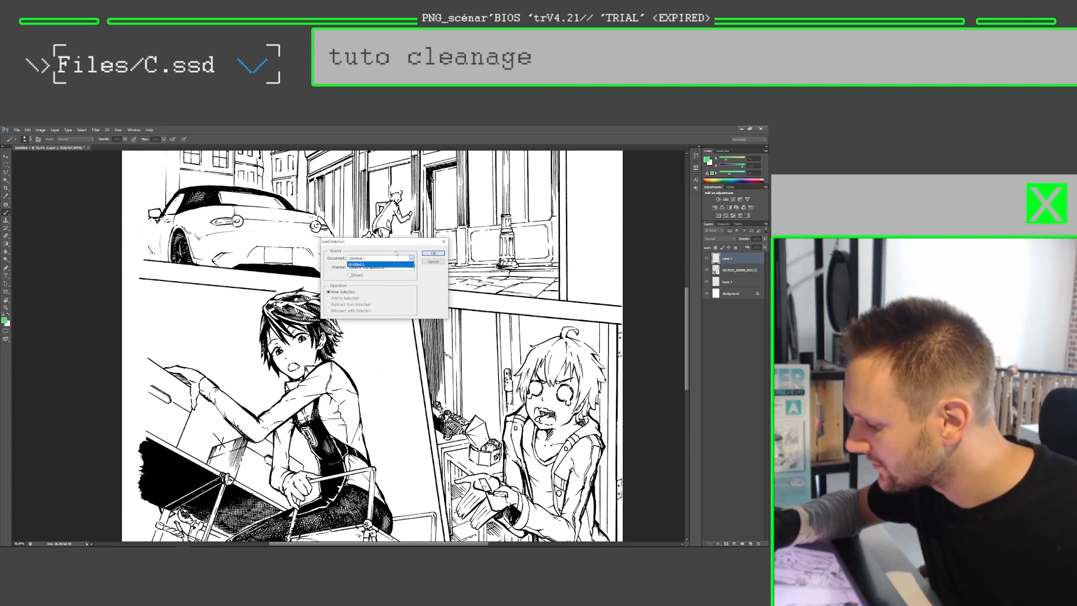
click(376, 264)
click(387, 268)
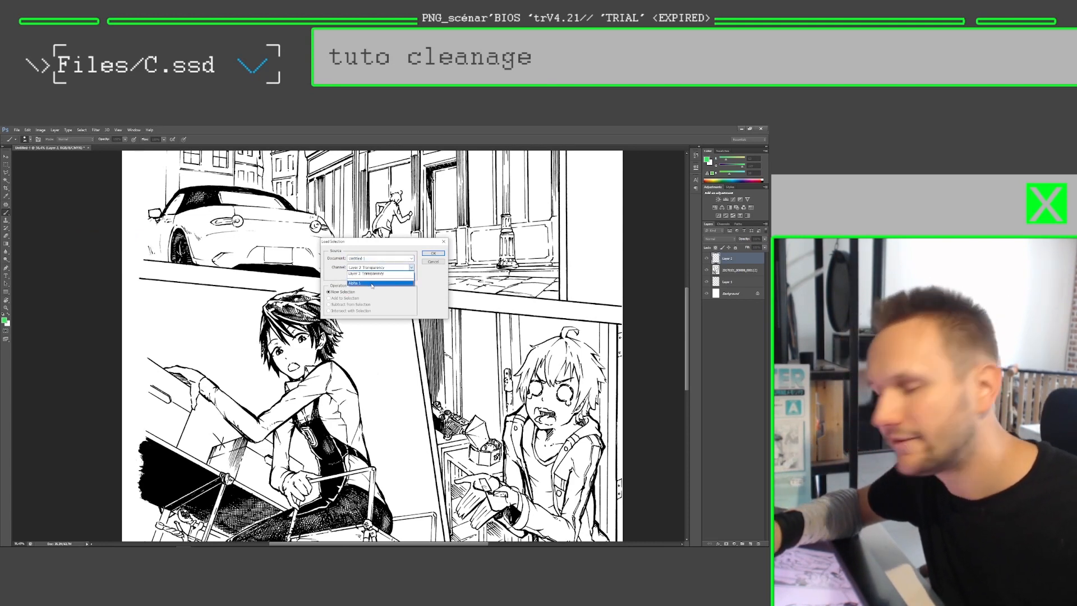
click(372, 284)
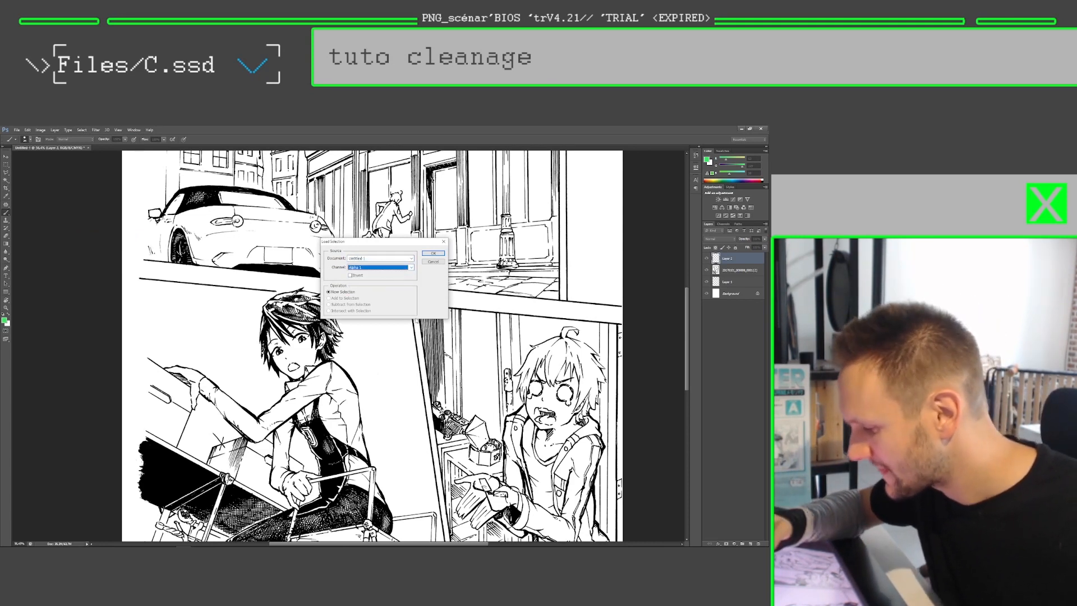
click(350, 275)
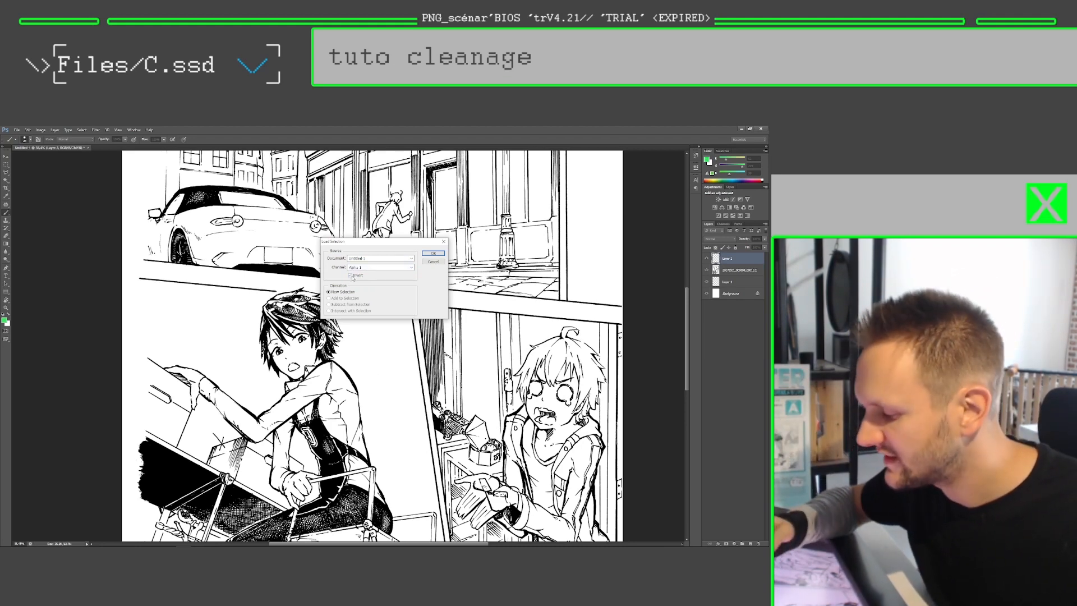
click(430, 254)
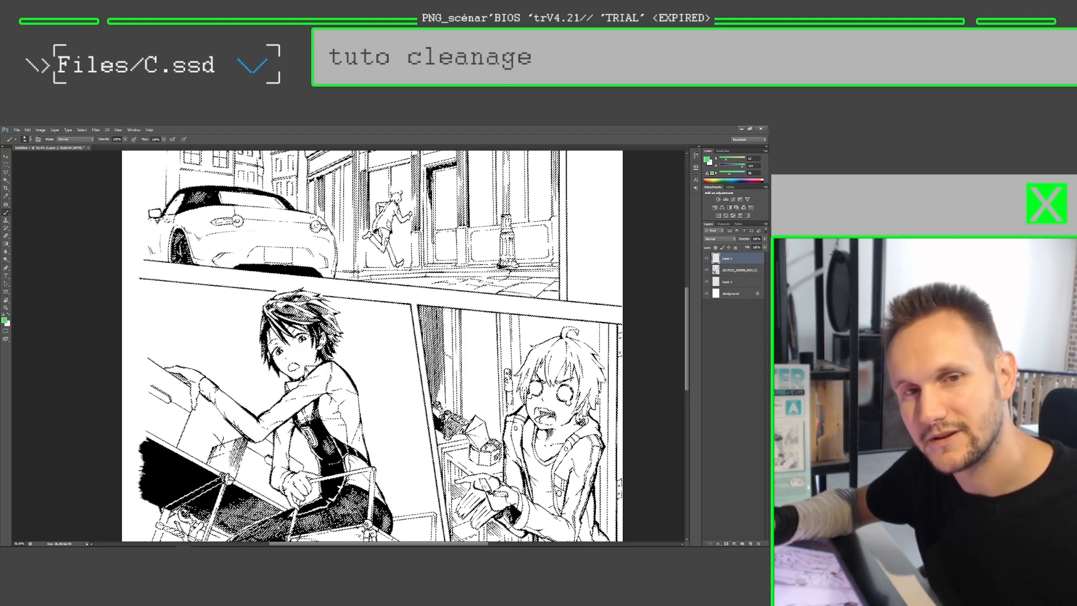
Step: Fill the line art selection with the green foreground colour on the new layer and deselect
key(z)
drag(332, 299, 393, 299)
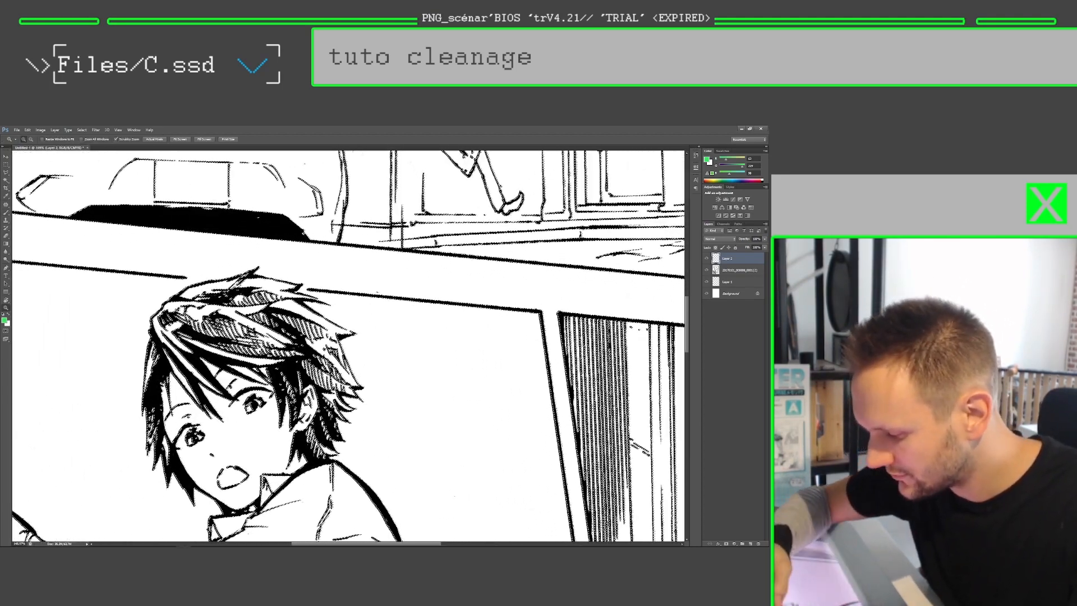
drag(386, 307, 325, 307)
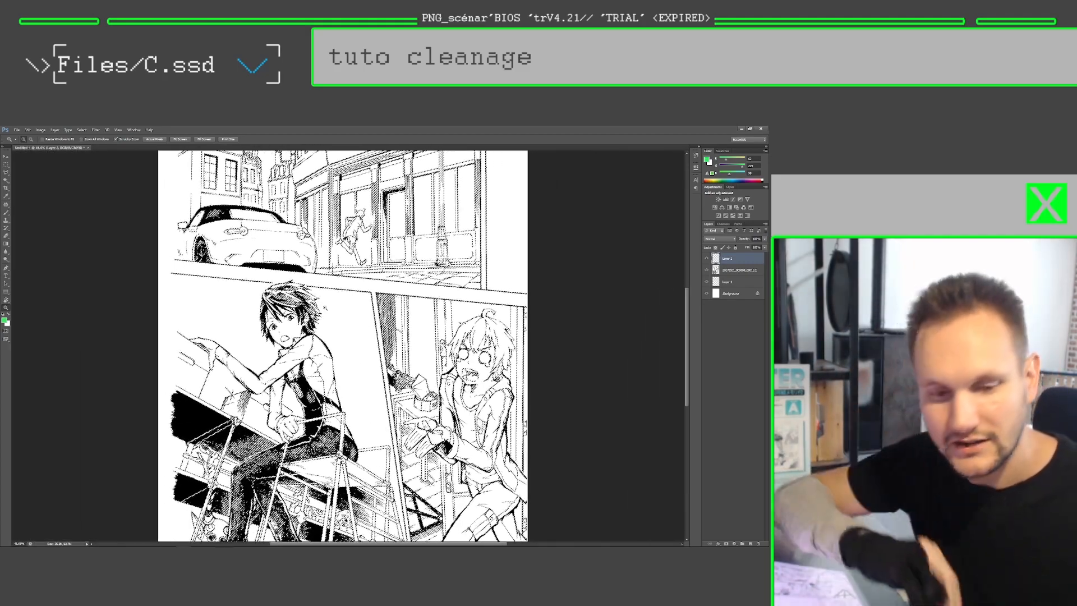
key(alt+BackSpace)
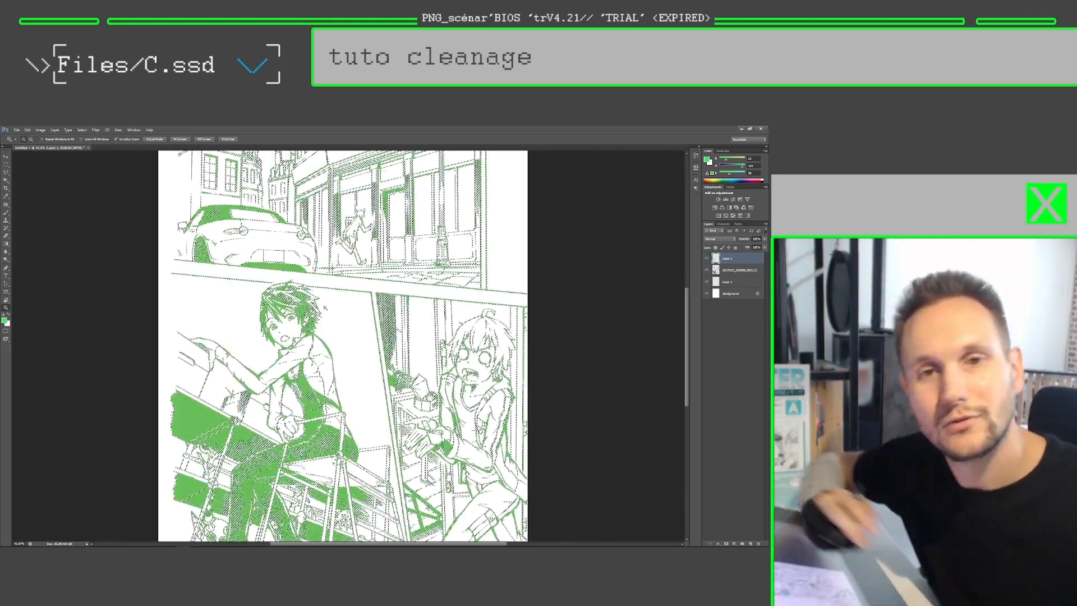
drag(324, 307, 352, 316)
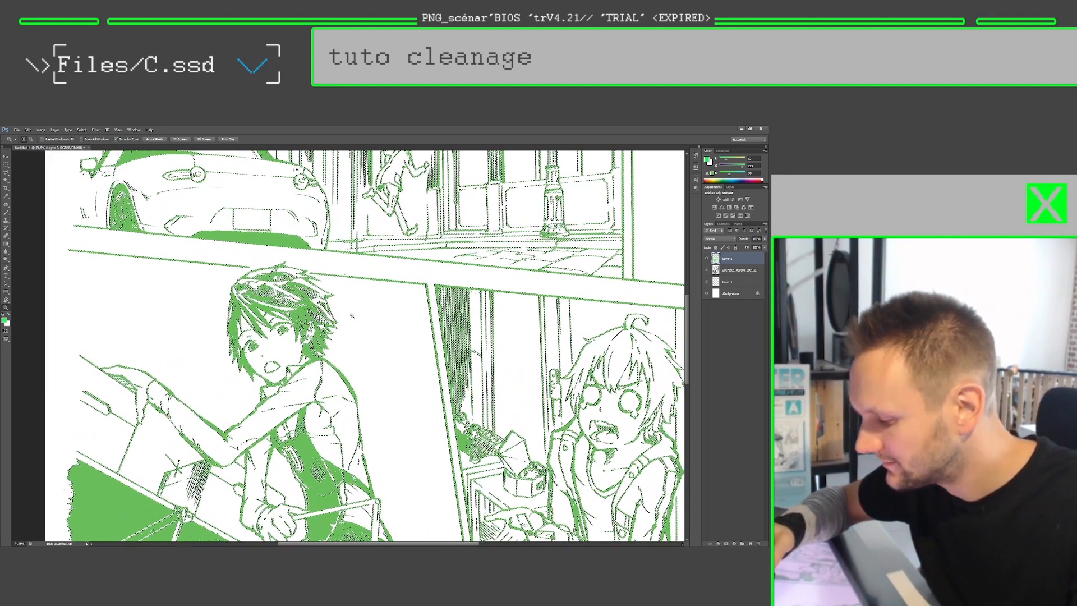
key(ctrl+d)
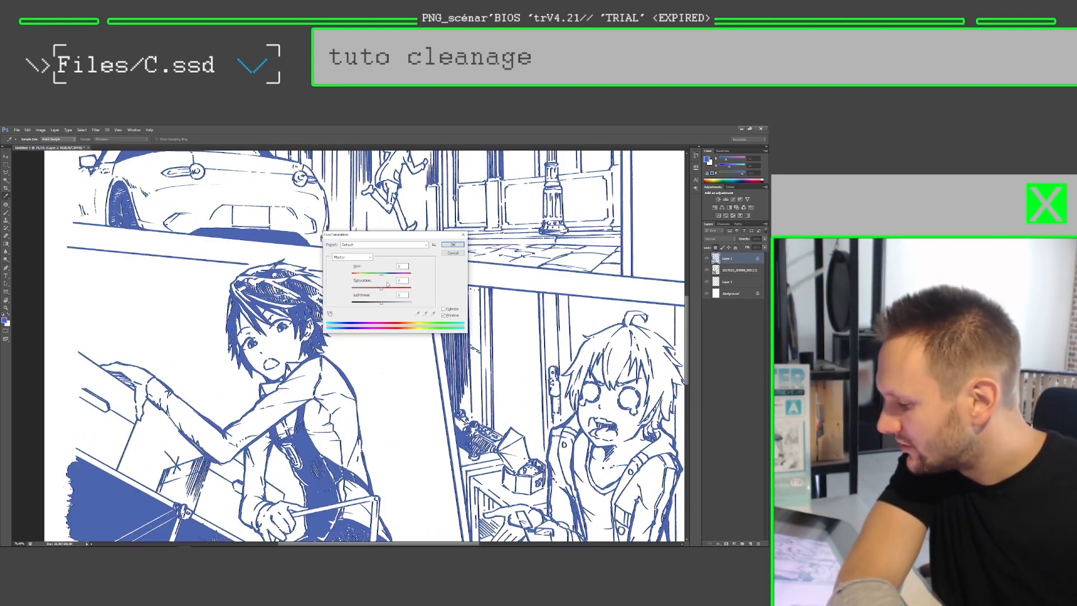
Step: Try shifting the line art's hue with Hue/Saturation and cancel the adjustment
drag(383, 277, 357, 273)
click(452, 253)
key(z)
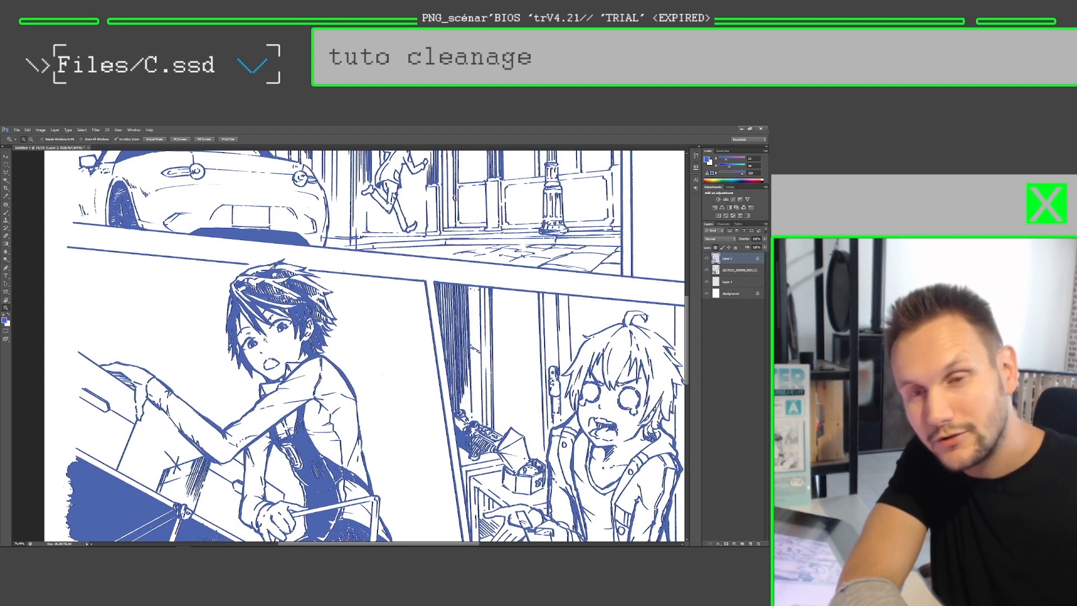
Step: Hide the Background, Layer 1 and scan layers to show the line art alone on transparency
click(707, 294)
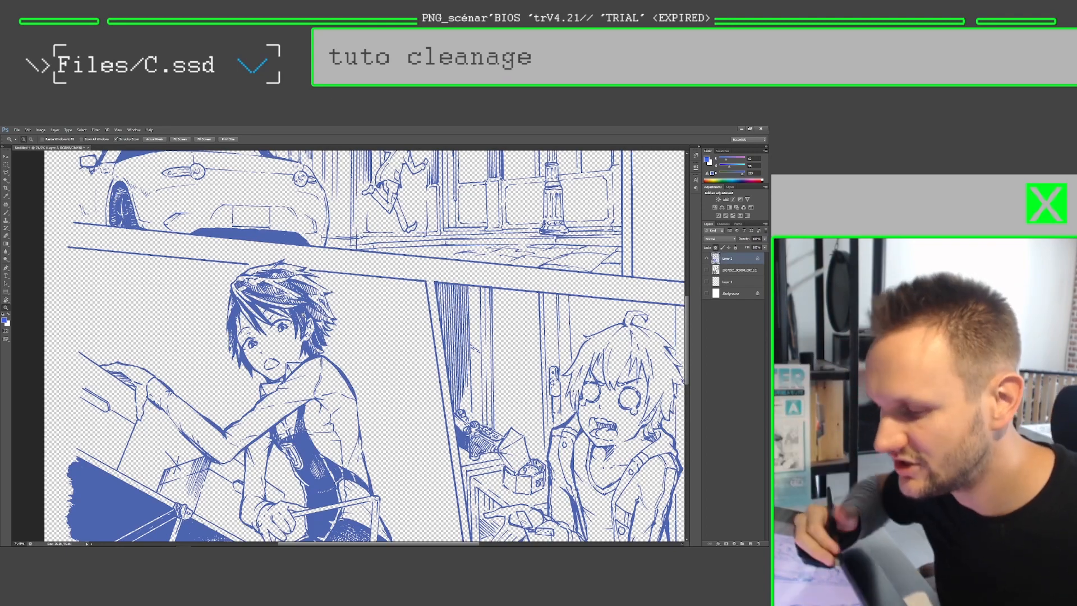
mouse_move(308, 312)
mouse_down()
mouse_move(322, 314)
mouse_move(304, 320)
mouse_up()
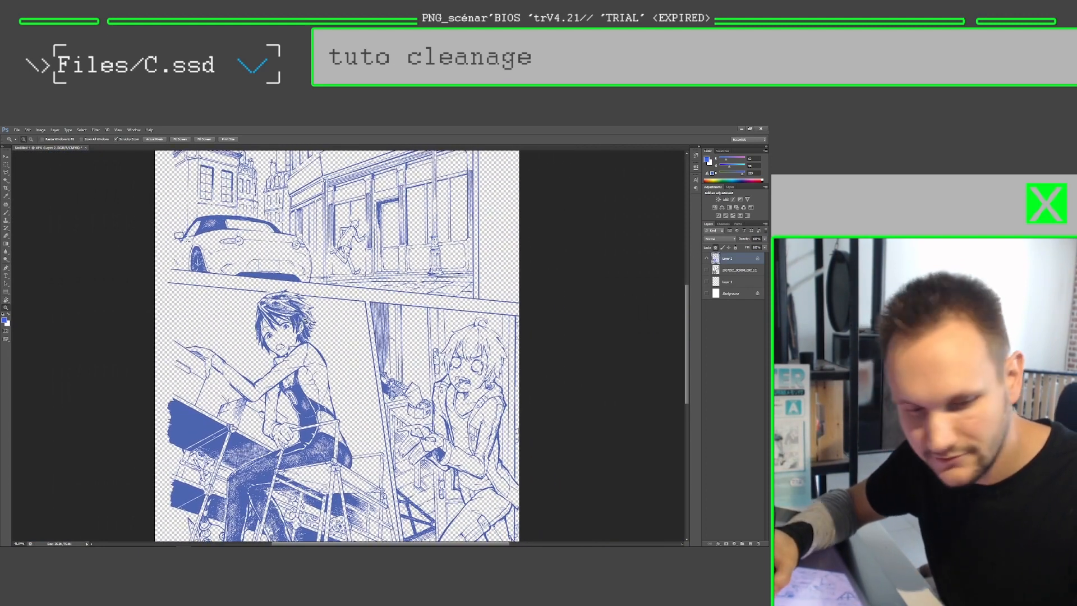
click(304, 321)
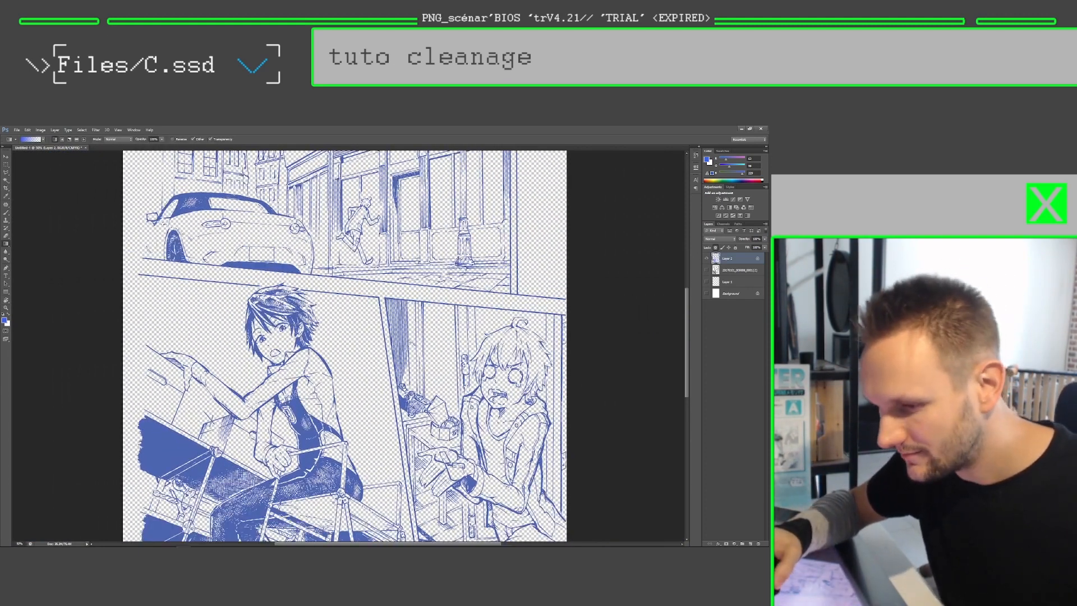
Step: Recolour the transparency-locked line art with a rainbow gradient running diagonally from the page's upper right to its lower left
click(43, 140)
click(23, 171)
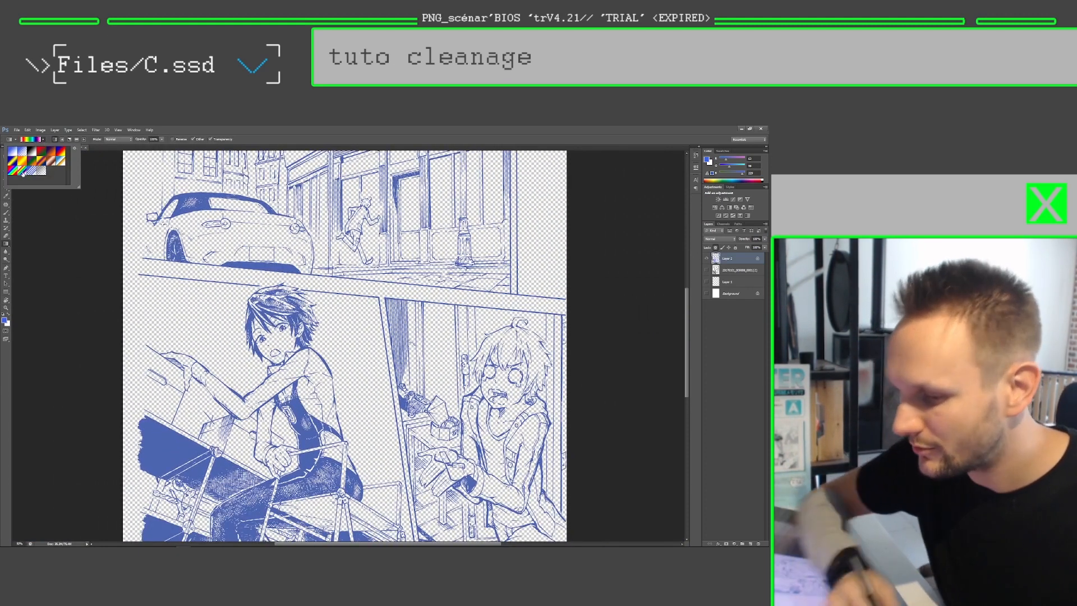
drag(473, 175, 202, 508)
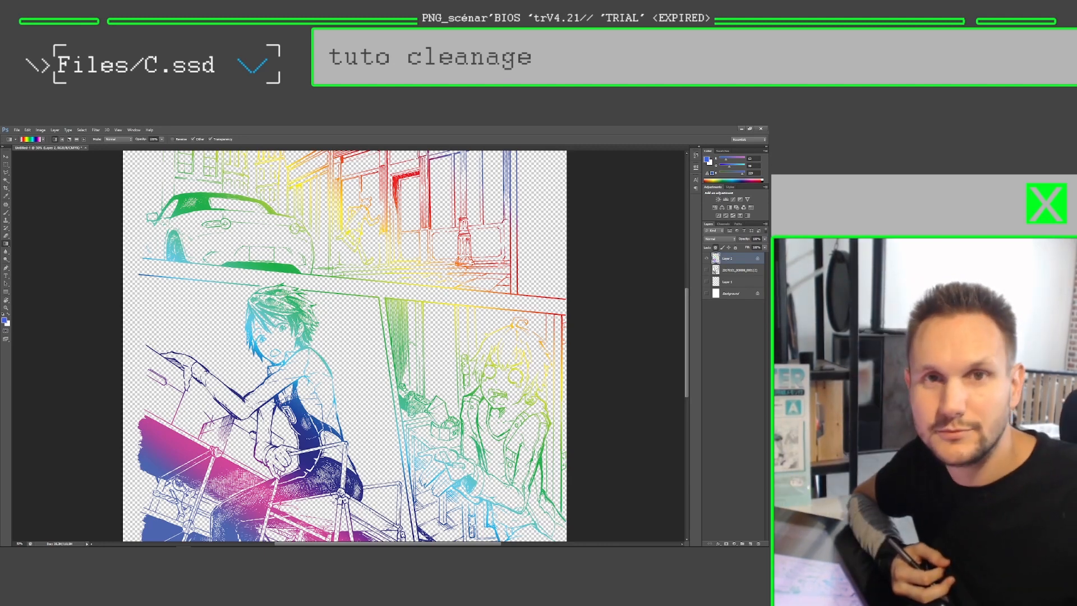
Step: Make the white Background layer visible beneath the rainbow line art and review the page
click(734, 293)
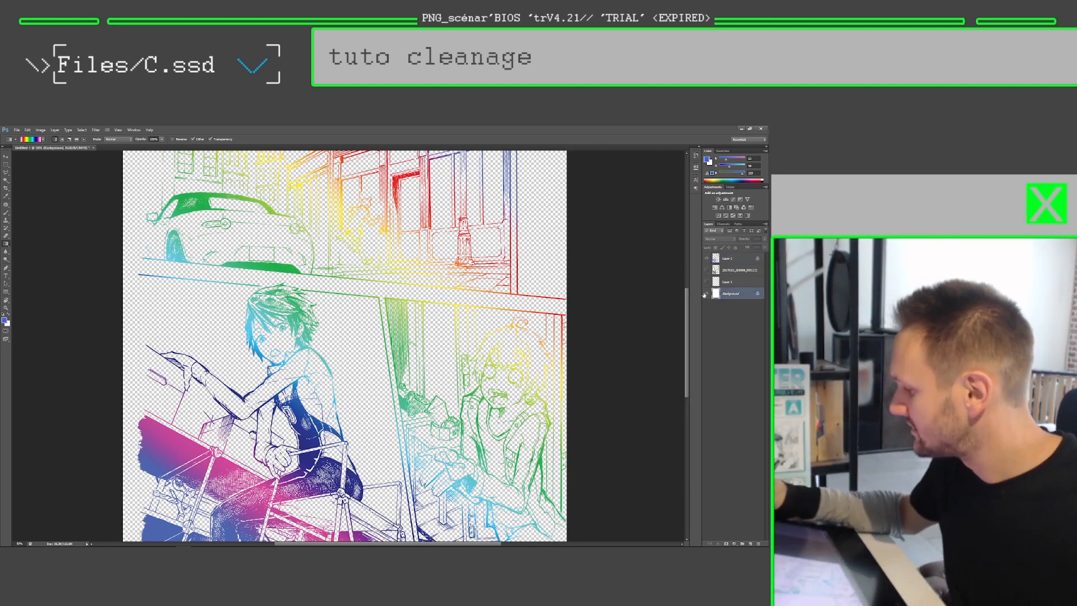
click(706, 294)
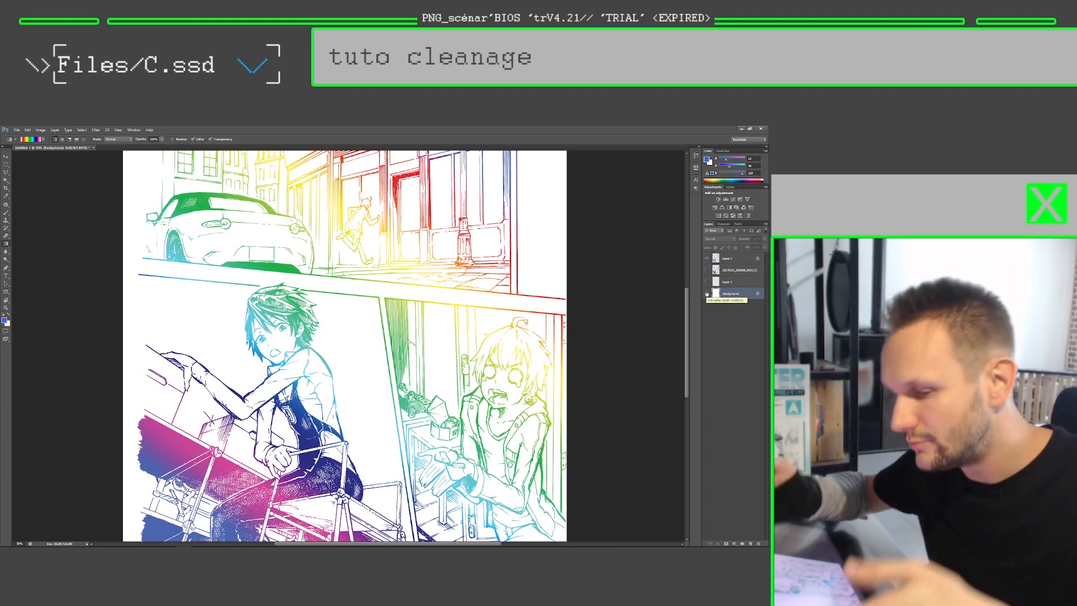
drag(377, 253, 371, 283)
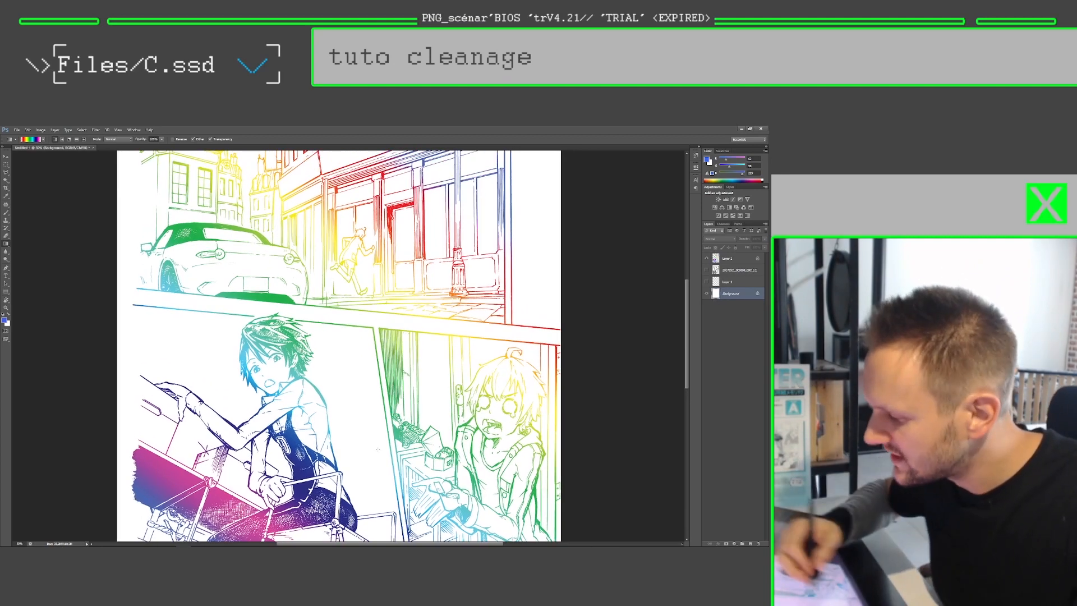
drag(359, 337, 352, 301)
key(z)
drag(401, 360, 360, 315)
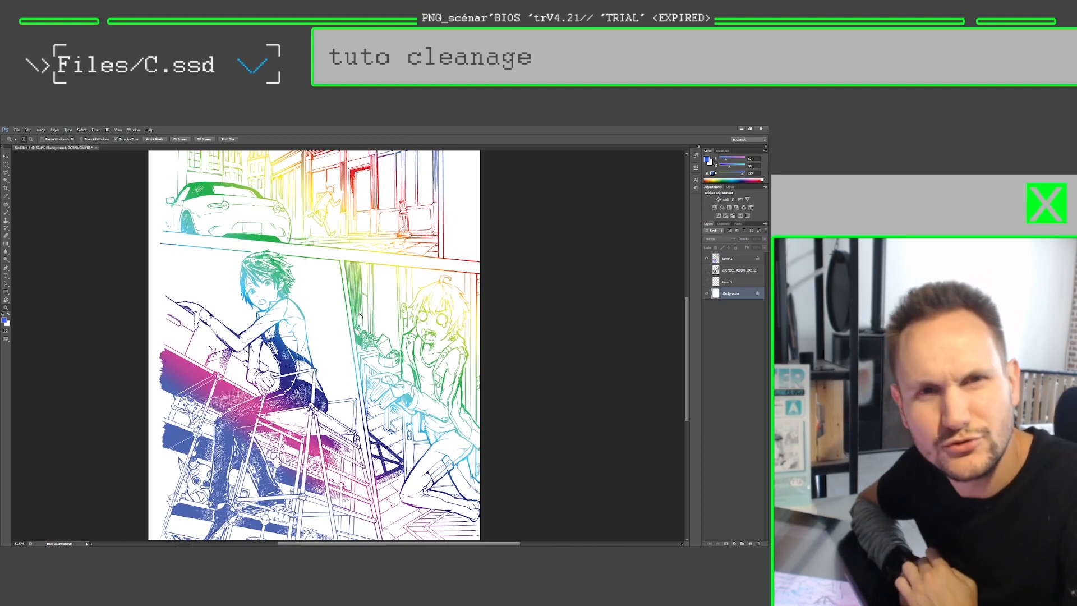